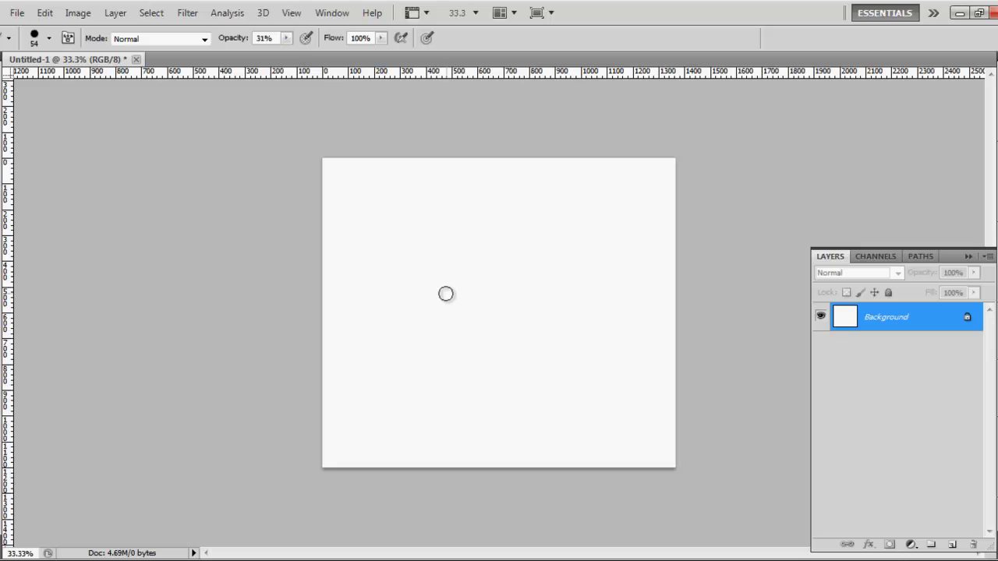
In Photoshop, paint light-blue loops, a diagonal line and a filled round blob with darker bands.
{"action": "mouse_move", "coordinate": [436, 290]}
{"action": "left_mouse_down"}
{"action": "mouse_move", "coordinate": [423, 278]}
{"action": "mouse_move", "coordinate": [396, 284]}
{"action": "mouse_move", "coordinate": [374, 314]}
{"action": "mouse_move", "coordinate": [381, 348]}
{"action": "mouse_move", "coordinate": [419, 369]}
{"action": "mouse_move", "coordinate": [450, 343]}
{"action": "mouse_move", "coordinate": [403, 285]}
{"action": "mouse_move", "coordinate": [434, 291]}
{"action": "left_mouse_up"}
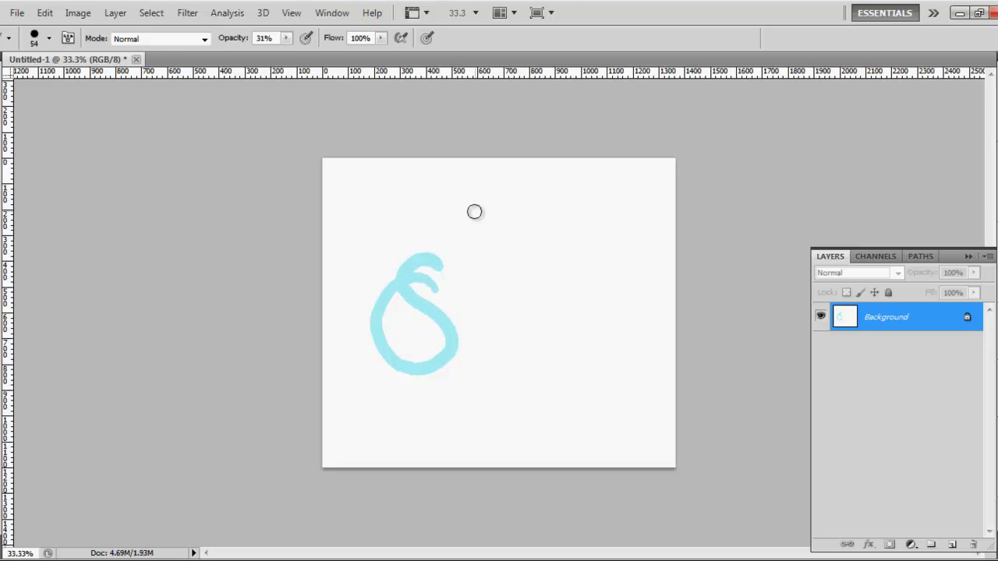
{"action": "mouse_move", "coordinate": [447, 185]}
{"action": "left_mouse_down"}
{"action": "mouse_move", "coordinate": [514, 276]}
{"action": "mouse_move", "coordinate": [521, 319]}
{"action": "mouse_move", "coordinate": [504, 341]}
{"action": "mouse_move", "coordinate": [473, 337]}
{"action": "mouse_move", "coordinate": [459, 318]}
{"action": "mouse_move", "coordinate": [452, 293]}
{"action": "mouse_move", "coordinate": [476, 265]}
{"action": "mouse_move", "coordinate": [522, 266]}
{"action": "mouse_move", "coordinate": [548, 300]}
{"action": "mouse_move", "coordinate": [546, 328]}
{"action": "left_mouse_up"}
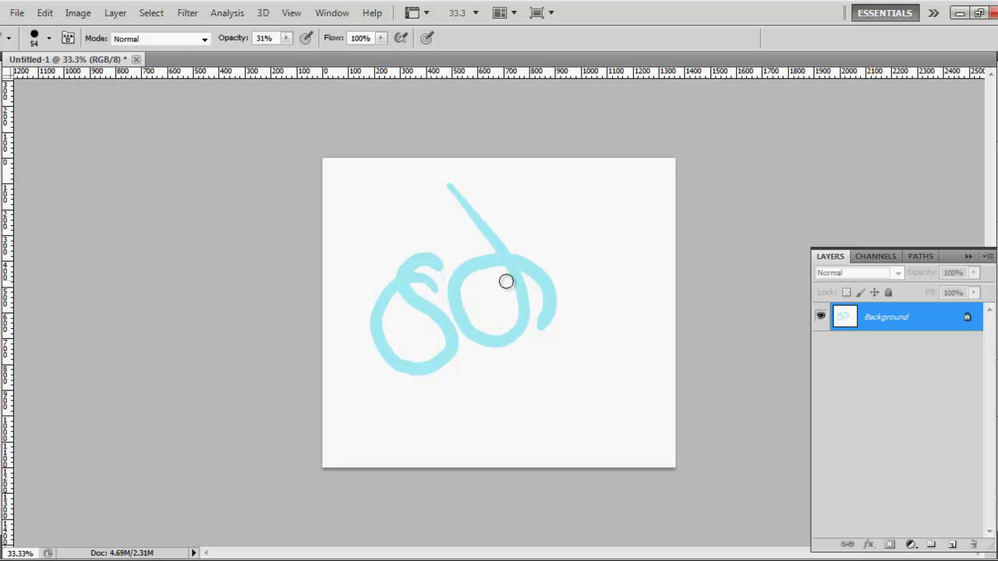
{"action": "mouse_move", "coordinate": [545, 383]}
{"action": "left_mouse_down"}
{"action": "mouse_move", "coordinate": [536, 438]}
{"action": "mouse_move", "coordinate": [529, 426]}
{"action": "mouse_move", "coordinate": [559, 415]}
{"action": "mouse_move", "coordinate": [557, 393]}
{"action": "mouse_move", "coordinate": [514, 389]}
{"action": "mouse_move", "coordinate": [494, 415]}
{"action": "mouse_move", "coordinate": [517, 390]}
{"action": "mouse_move", "coordinate": [513, 442]}
{"action": "mouse_move", "coordinate": [554, 419]}
{"action": "mouse_move", "coordinate": [544, 399]}
{"action": "mouse_move", "coordinate": [539, 420]}
{"action": "mouse_move", "coordinate": [543, 392]}
{"action": "mouse_move", "coordinate": [562, 426]}
{"action": "mouse_move", "coordinate": [571, 396]}
{"action": "mouse_move", "coordinate": [562, 390]}
{"action": "mouse_move", "coordinate": [570, 433]}
{"action": "mouse_move", "coordinate": [563, 374]}
{"action": "mouse_move", "coordinate": [552, 447]}
{"action": "mouse_move", "coordinate": [570, 449]}
{"action": "mouse_move", "coordinate": [577, 394]}
{"action": "mouse_move", "coordinate": [527, 453]}
{"action": "mouse_move", "coordinate": [550, 455]}
{"action": "mouse_move", "coordinate": [563, 427]}
{"action": "left_mouse_up"}
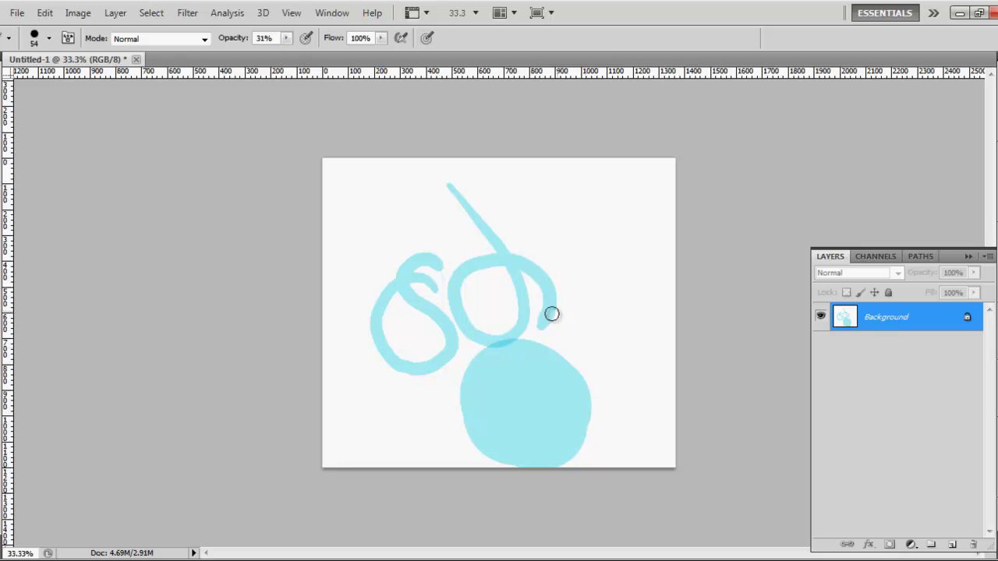
{"action": "left_click_drag", "start_coordinate": [491, 345], "coordinate": [528, 342]}
{"action": "mouse_move", "coordinate": [558, 352]}
{"action": "left_mouse_down"}
{"action": "mouse_move", "coordinate": [577, 406]}
{"action": "mouse_move", "coordinate": [561, 404]}
{"action": "mouse_move", "coordinate": [529, 371]}
{"action": "mouse_move", "coordinate": [550, 426]}
{"action": "mouse_move", "coordinate": [514, 389]}
{"action": "mouse_move", "coordinate": [494, 428]}
{"action": "left_mouse_up"}
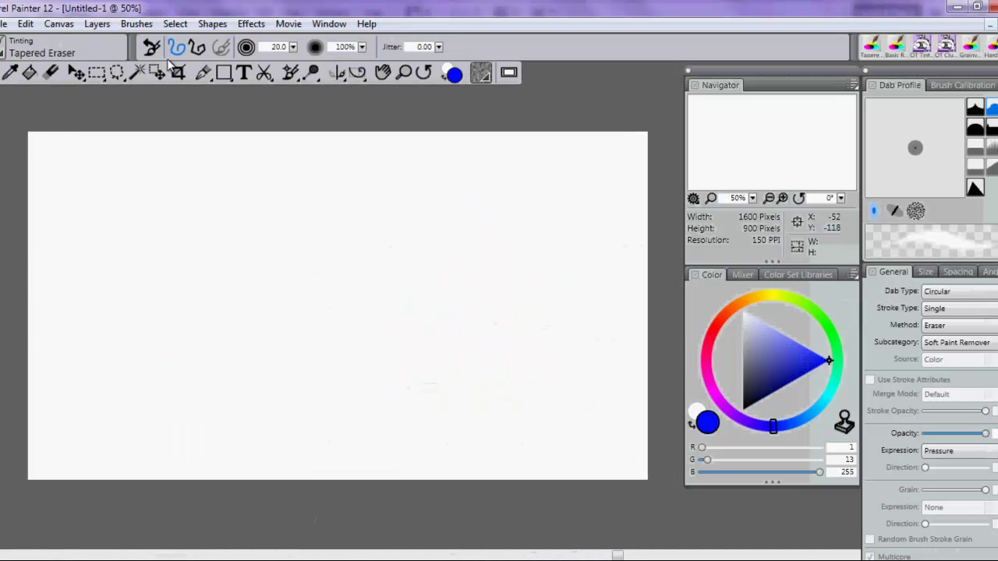
Switch Painter's current brush from Tapered Eraser to the Basic Round variant in Painter Brushes.
{"action": "left_click", "coordinate": [6, 53]}
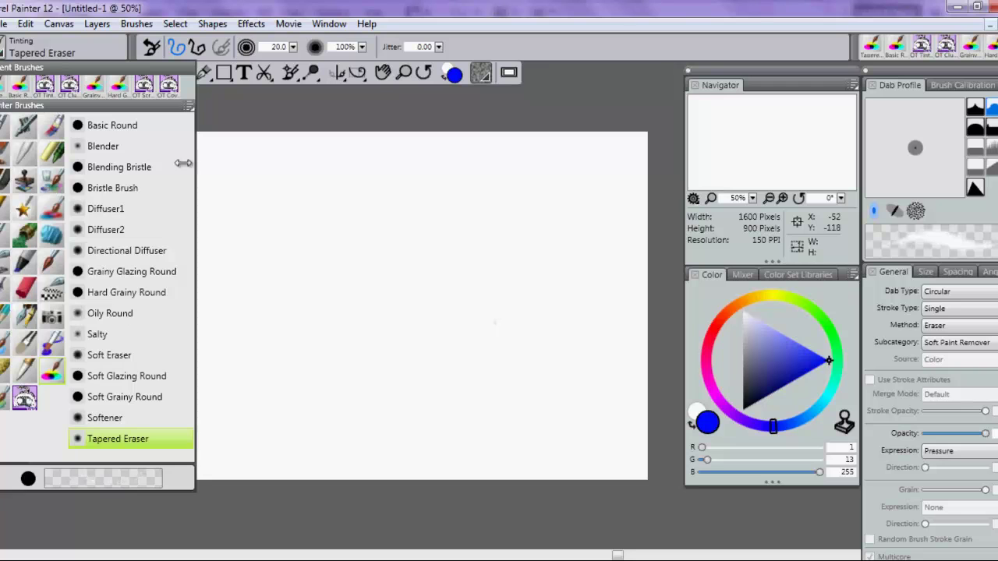
{"action": "left_click", "coordinate": [119, 127]}
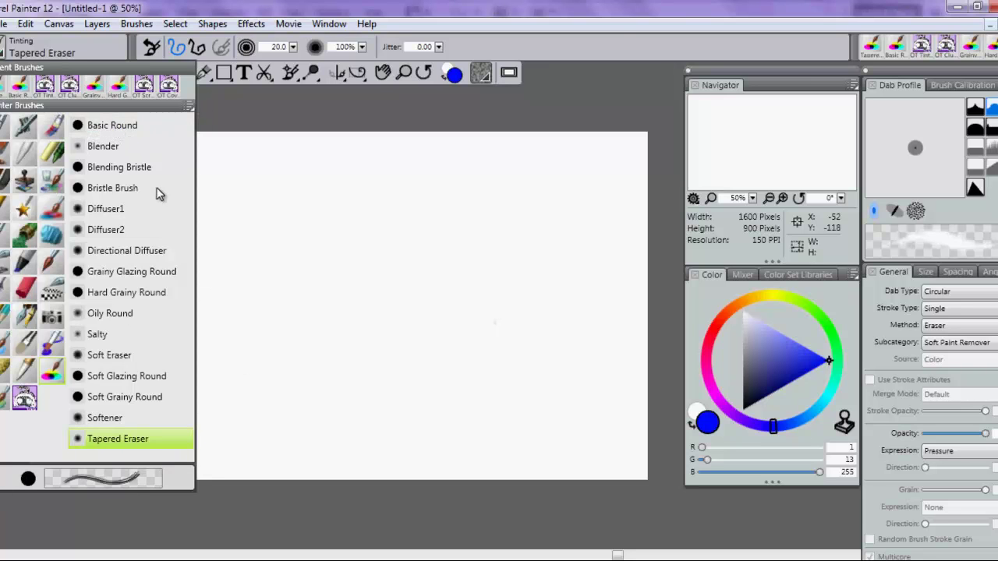
{"action": "left_click", "coordinate": [92, 126]}
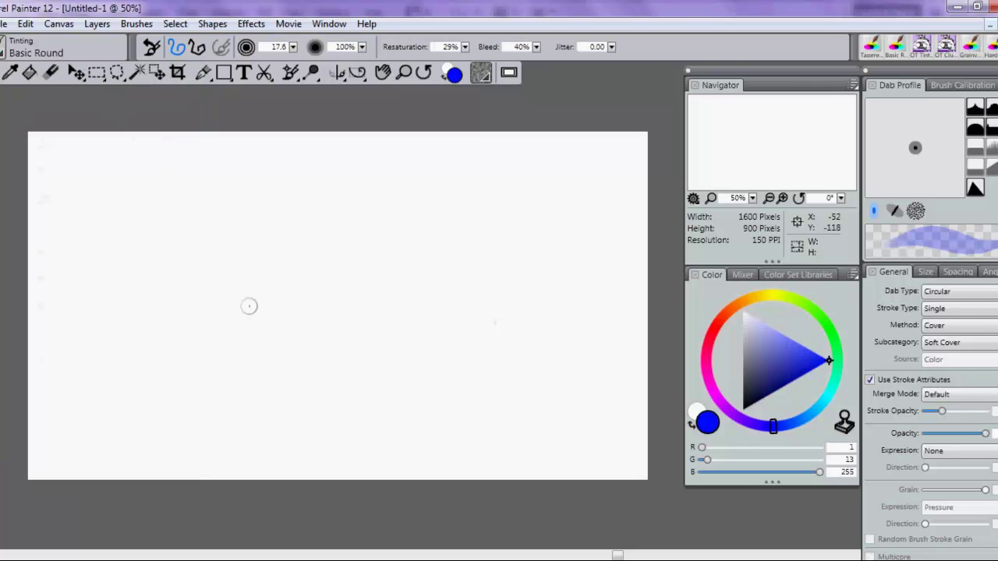
Reset Basic Round to defaults, test it with dark strokes and a blob, then clear the canvas.
{"action": "mouse_move", "coordinate": [224, 266]}
{"action": "left_mouse_down"}
{"action": "mouse_move", "coordinate": [187, 278]}
{"action": "mouse_move", "coordinate": [178, 305]}
{"action": "mouse_move", "coordinate": [189, 337]}
{"action": "mouse_move", "coordinate": [214, 348]}
{"action": "mouse_move", "coordinate": [232, 322]}
{"action": "mouse_move", "coordinate": [195, 319]}
{"action": "mouse_move", "coordinate": [155, 372]}
{"action": "left_mouse_up"}
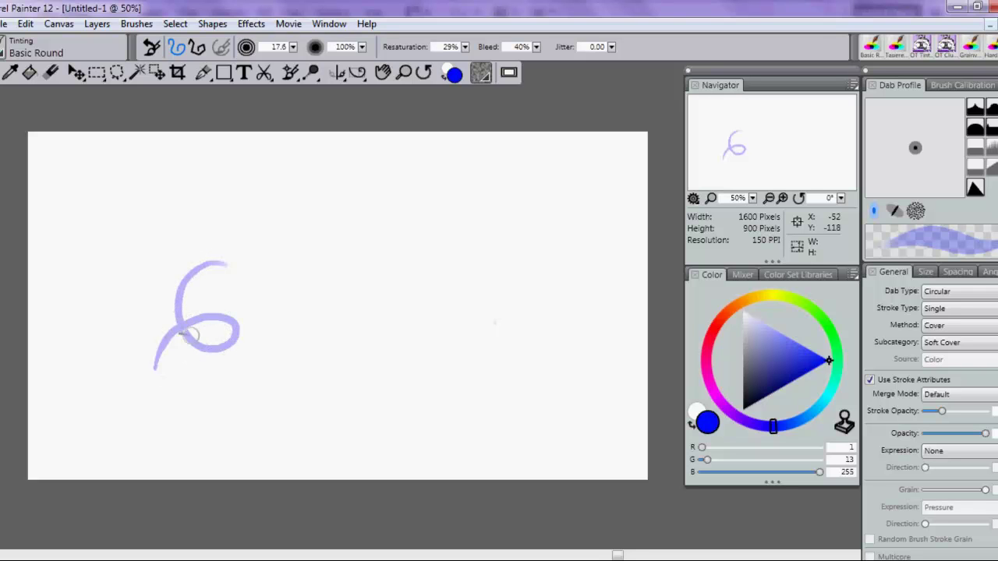
{"action": "left_click", "coordinate": [152, 47]}
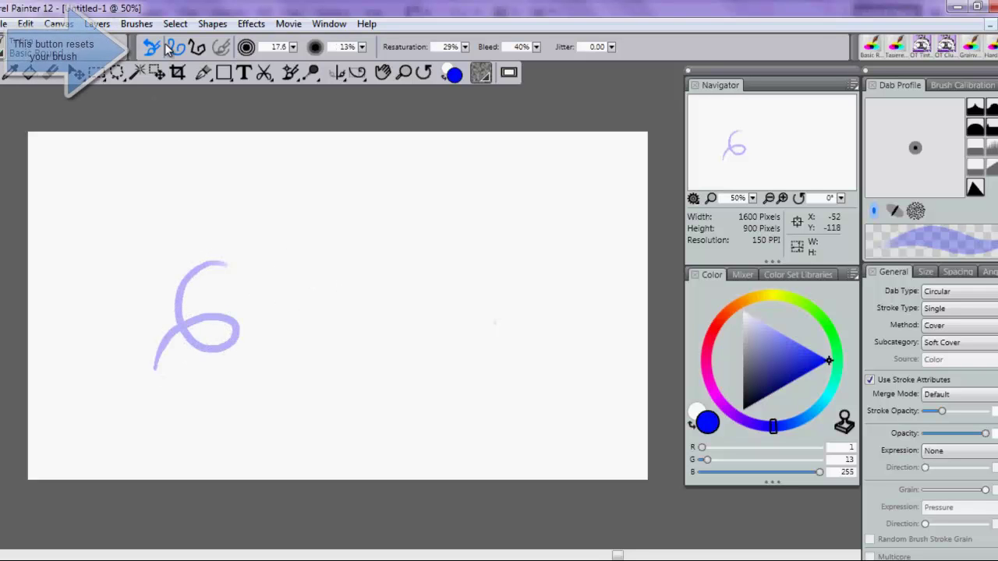
{"action": "mouse_move", "coordinate": [379, 269]}
{"action": "left_mouse_down"}
{"action": "mouse_move", "coordinate": [318, 239]}
{"action": "mouse_move", "coordinate": [293, 277]}
{"action": "mouse_move", "coordinate": [313, 350]}
{"action": "mouse_move", "coordinate": [390, 329]}
{"action": "mouse_move", "coordinate": [264, 373]}
{"action": "left_mouse_up"}
{"action": "mouse_move", "coordinate": [312, 322]}
{"action": "left_mouse_down"}
{"action": "mouse_move", "coordinate": [308, 294]}
{"action": "mouse_move", "coordinate": [328, 327]}
{"action": "left_mouse_up"}
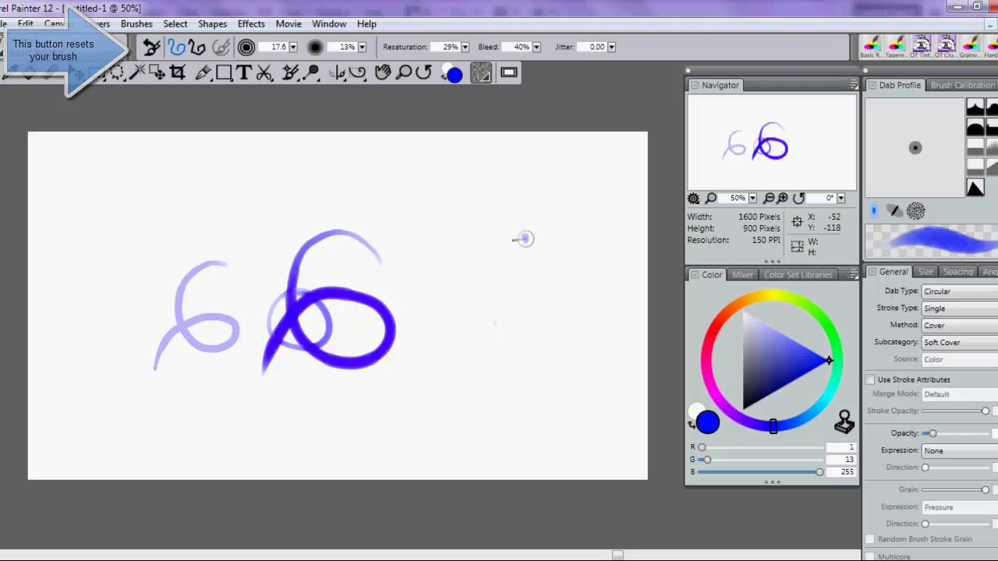
{"action": "mouse_move", "coordinate": [523, 239]}
{"action": "left_mouse_down"}
{"action": "mouse_move", "coordinate": [465, 225]}
{"action": "mouse_move", "coordinate": [504, 325]}
{"action": "mouse_move", "coordinate": [464, 336]}
{"action": "mouse_move", "coordinate": [476, 343]}
{"action": "mouse_move", "coordinate": [454, 328]}
{"action": "mouse_move", "coordinate": [479, 316]}
{"action": "mouse_move", "coordinate": [446, 307]}
{"action": "mouse_move", "coordinate": [440, 325]}
{"action": "mouse_move", "coordinate": [469, 274]}
{"action": "mouse_move", "coordinate": [445, 256]}
{"action": "left_mouse_up"}
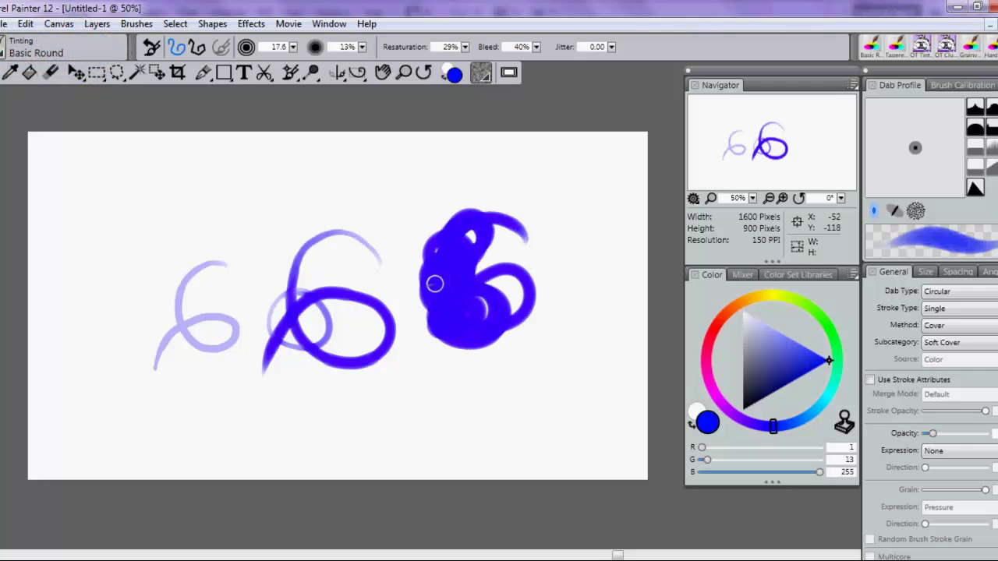
{"action": "left_click_drag", "start_coordinate": [419, 400], "coordinate": [401, 402]}
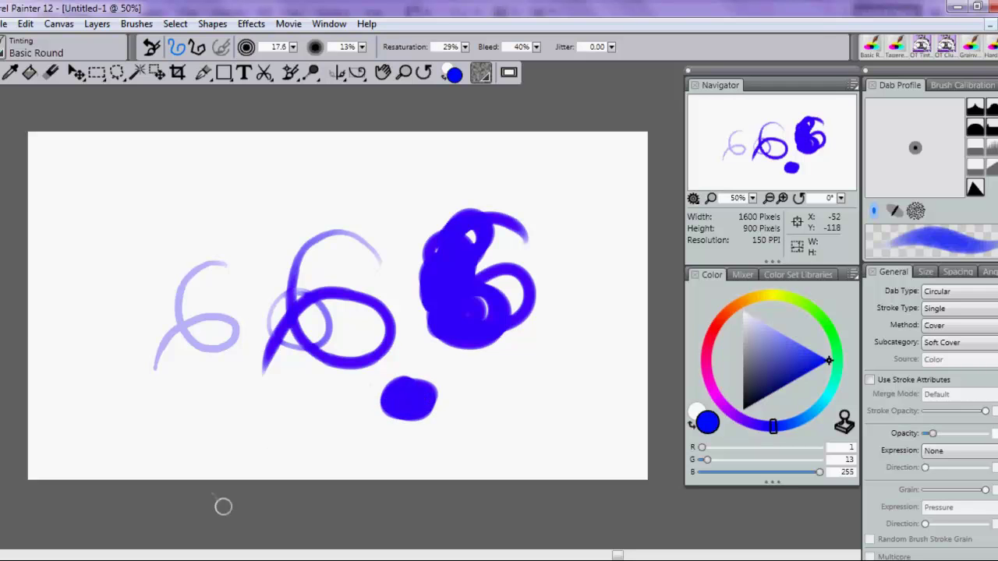
{"action": "key", "text": "ctrl+a"}
{"action": "key", "text": "BackSpace"}
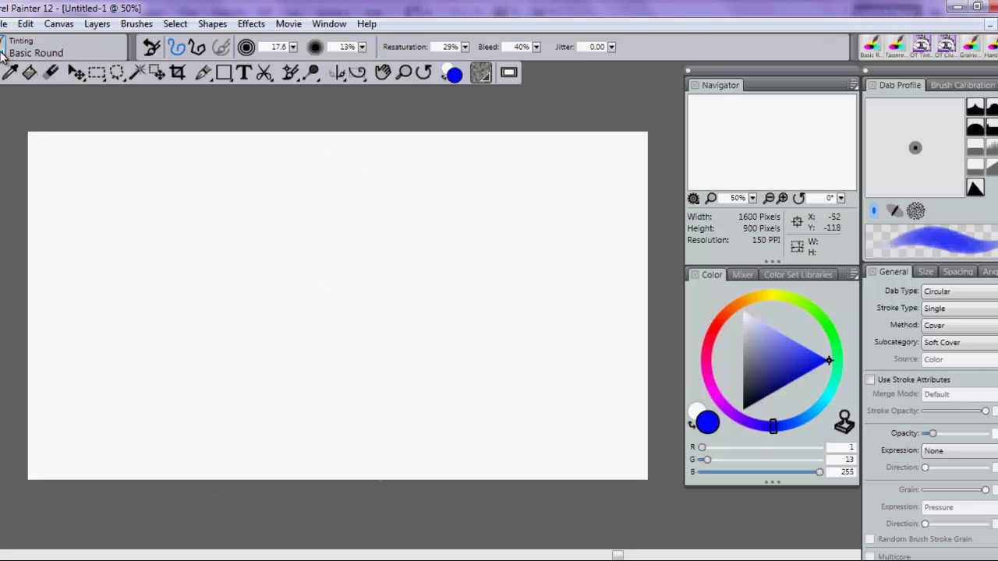
{"action": "left_click", "coordinate": [24, 44]}
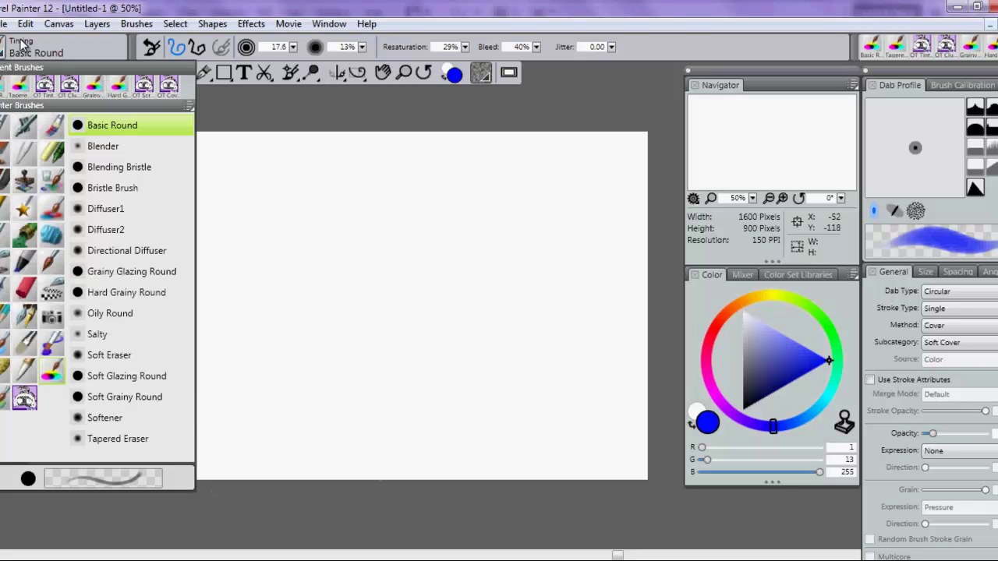
{"action": "left_click", "coordinate": [121, 128]}
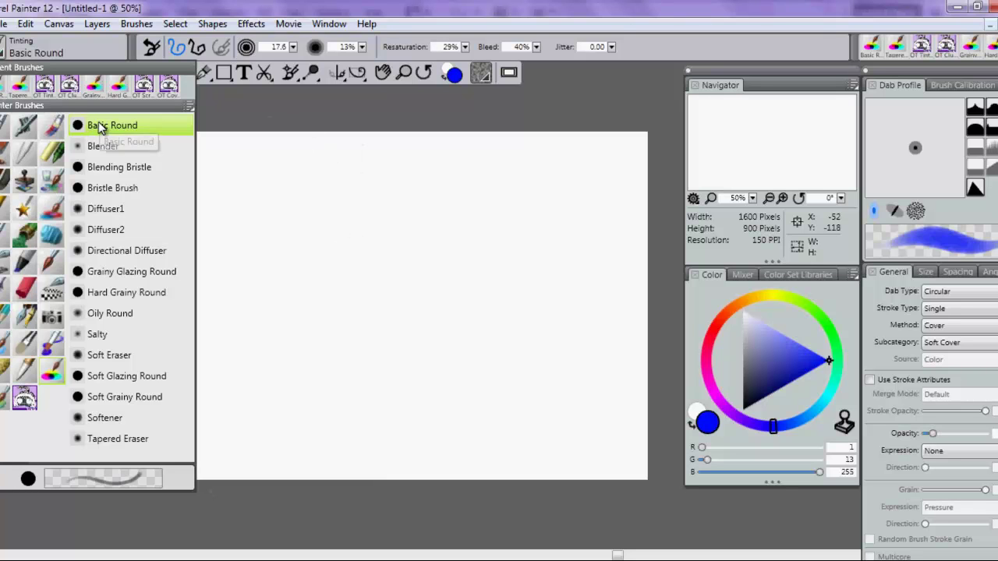
{"action": "left_click", "coordinate": [312, 10]}
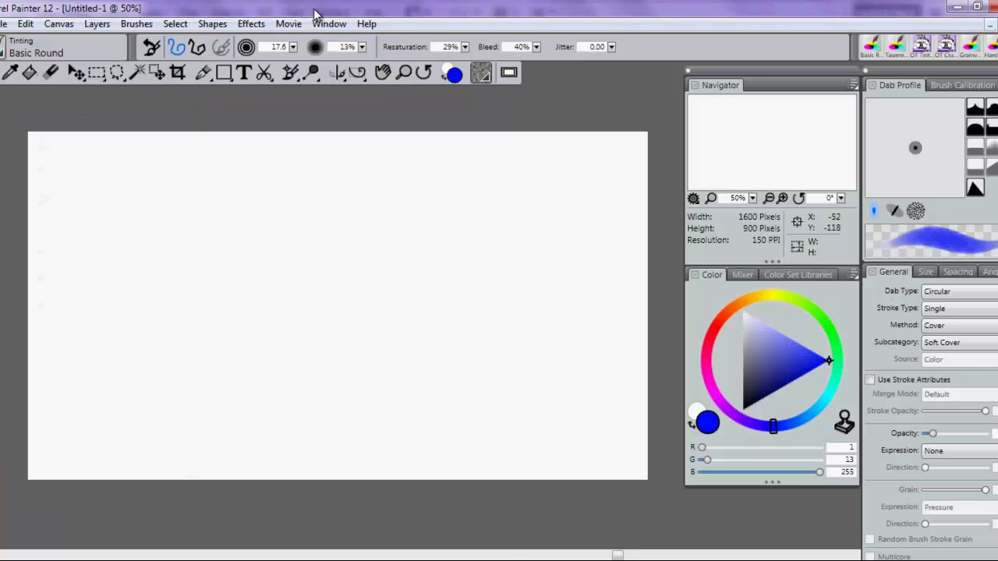
{"action": "left_click", "coordinate": [327, 25]}
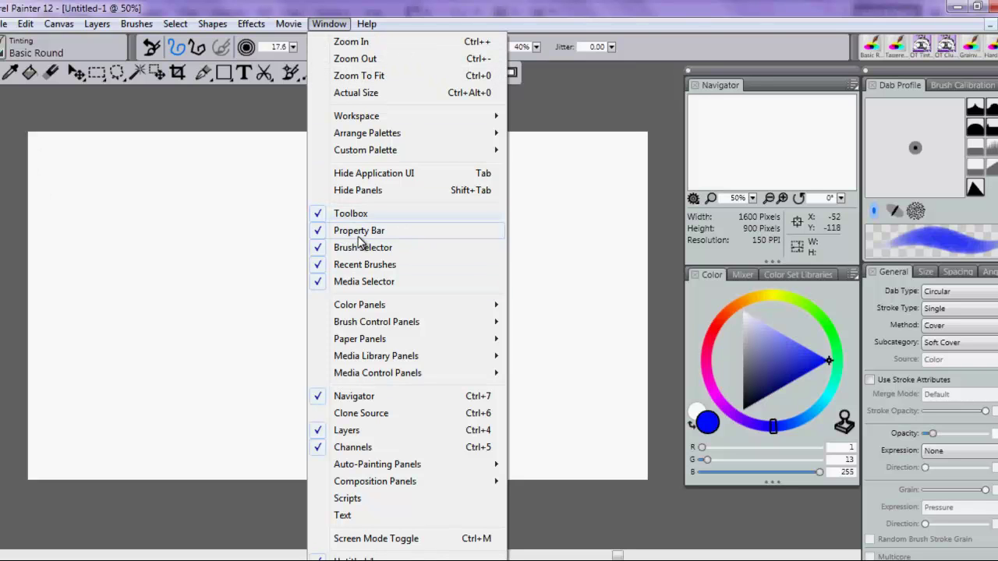
{"action": "mouse_move", "coordinate": [501, 324]}
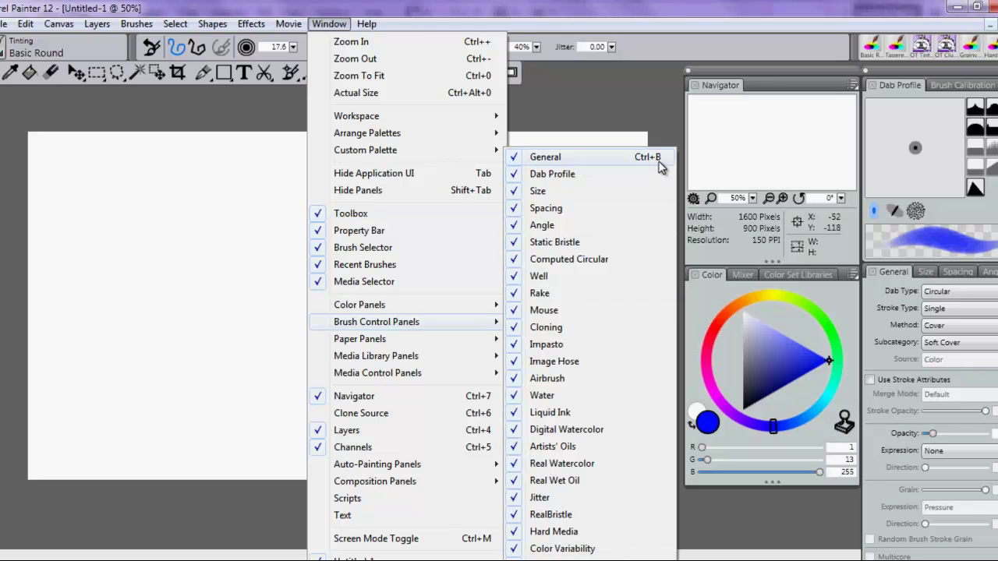
{"action": "left_click", "coordinate": [607, 9]}
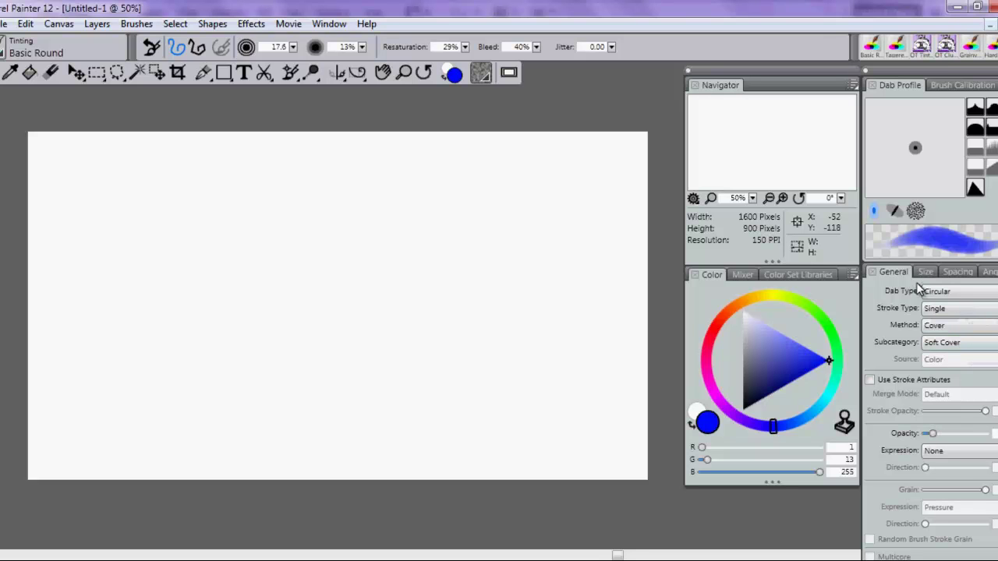
{"action": "left_click", "coordinate": [895, 276]}
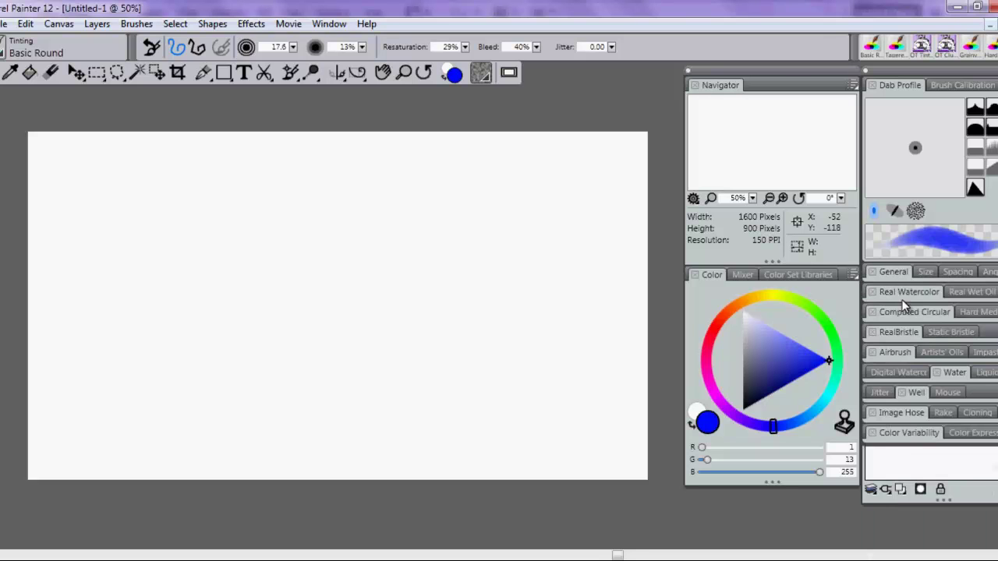
{"action": "left_click", "coordinate": [894, 274]}
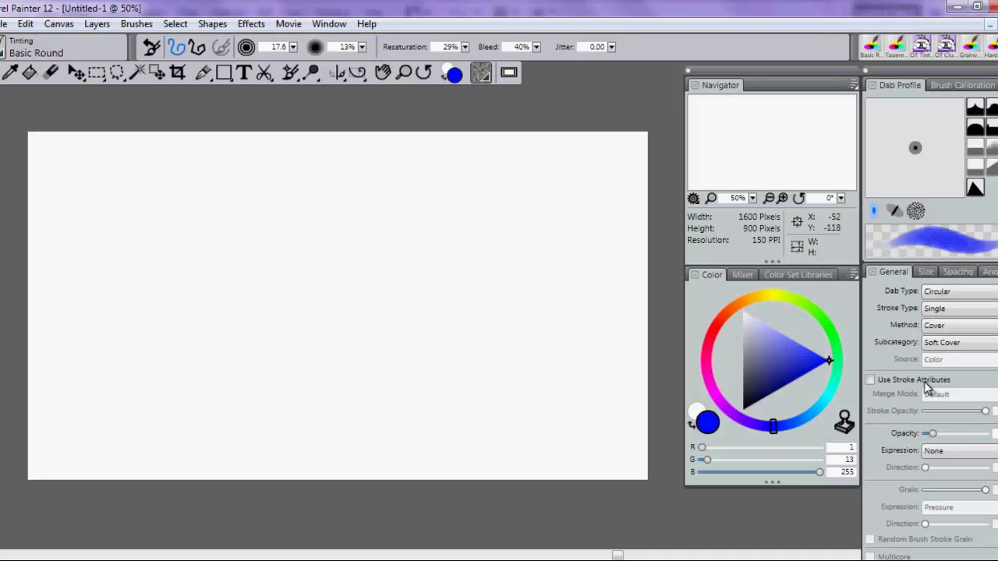
{"action": "left_click", "coordinate": [894, 274]}
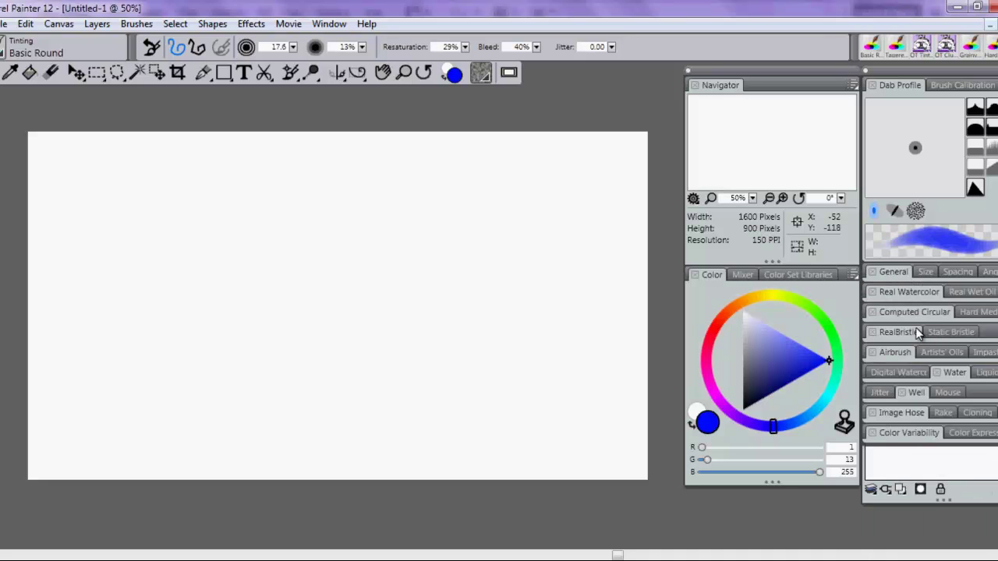
{"action": "left_click", "coordinate": [896, 277]}
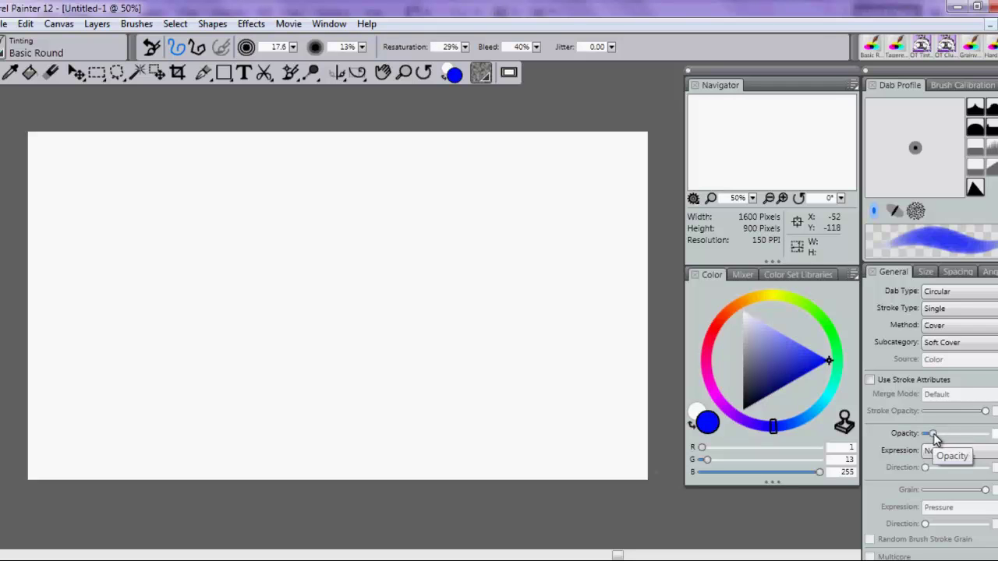
Set brush Opacity to 100%, enable Use Stroke Attributes and lower Stroke Opacity slightly.
{"action": "left_click_drag", "start_coordinate": [933, 433], "coordinate": [994, 436]}
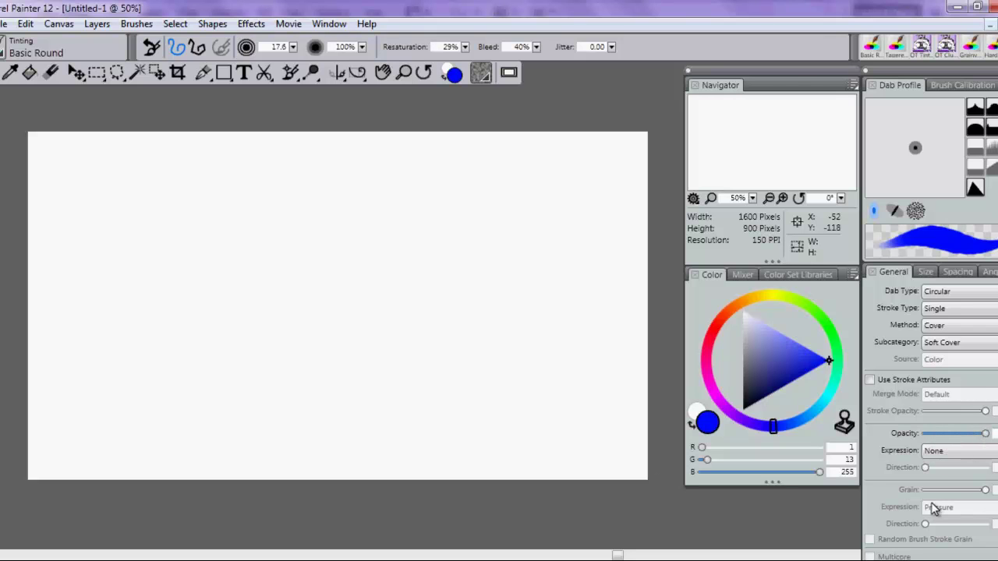
{"action": "left_click", "coordinate": [869, 381]}
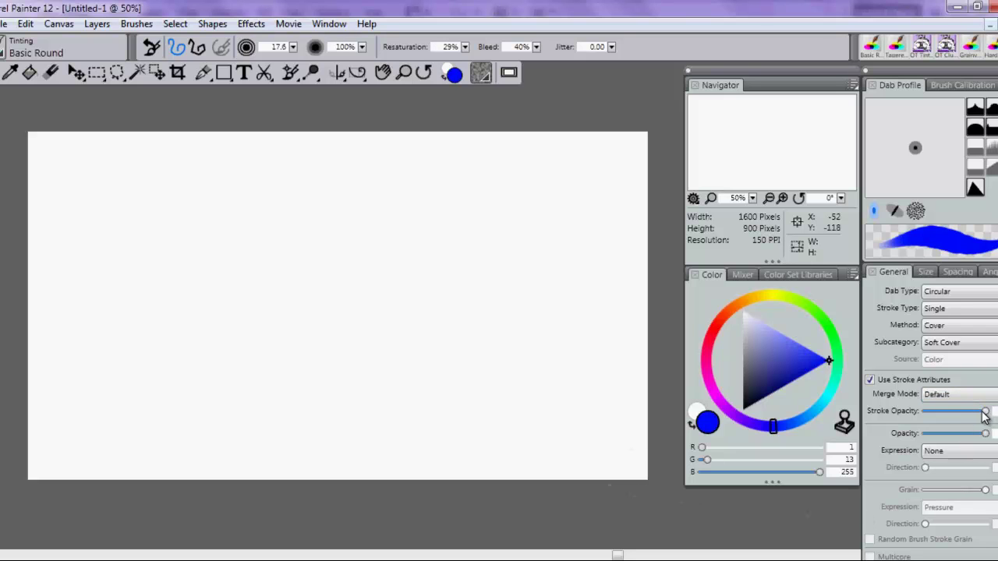
{"action": "left_click_drag", "start_coordinate": [985, 415], "coordinate": [942, 420]}
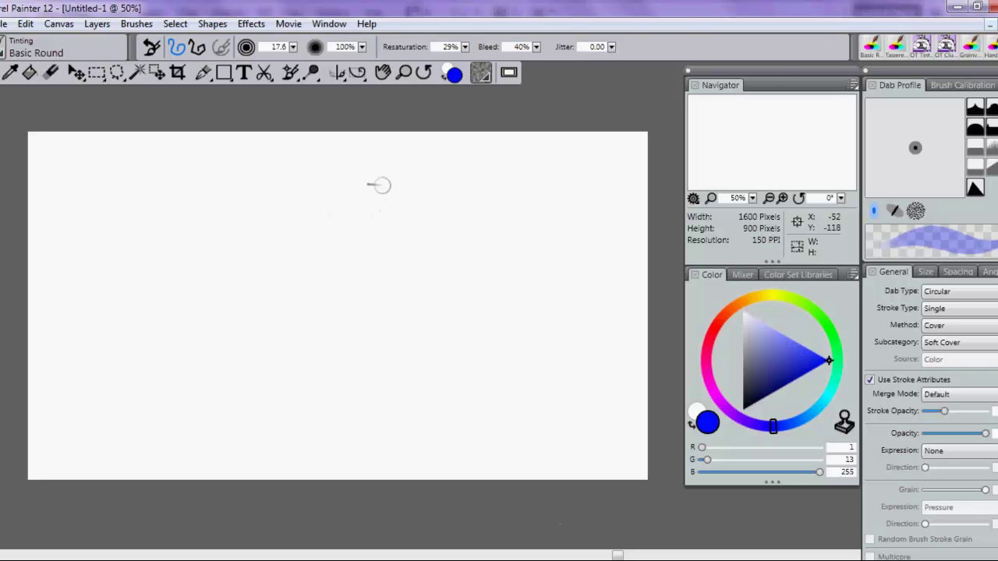
{"action": "mouse_move", "coordinate": [347, 212]}
{"action": "left_mouse_down"}
{"action": "mouse_move", "coordinate": [271, 250]}
{"action": "mouse_move", "coordinate": [355, 354]}
{"action": "mouse_move", "coordinate": [333, 283]}
{"action": "mouse_move", "coordinate": [294, 371]}
{"action": "mouse_move", "coordinate": [318, 387]}
{"action": "left_mouse_up"}
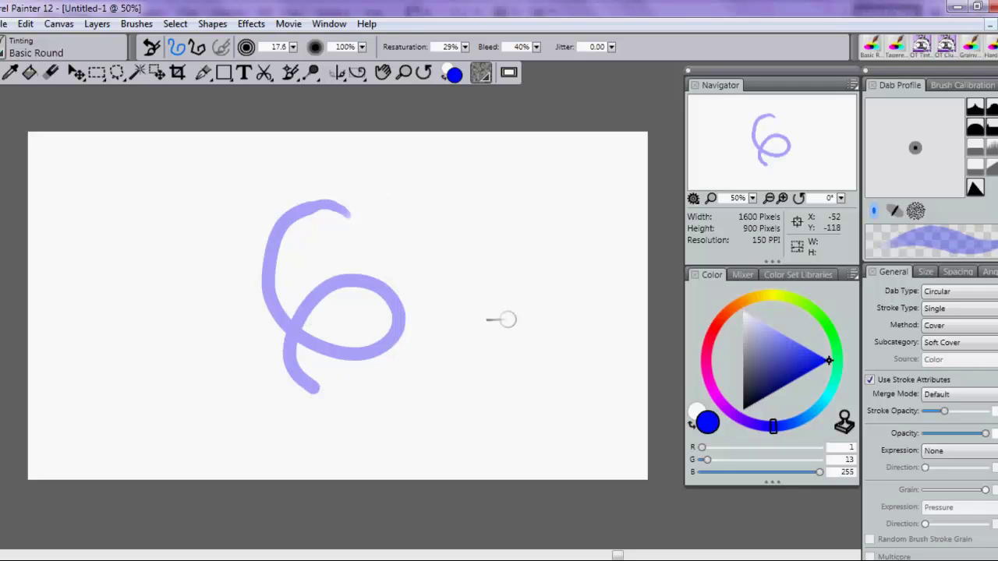
{"action": "mouse_move", "coordinate": [507, 319]}
{"action": "left_mouse_down"}
{"action": "mouse_move", "coordinate": [496, 300]}
{"action": "mouse_move", "coordinate": [533, 327]}
{"action": "mouse_move", "coordinate": [515, 357]}
{"action": "left_mouse_up"}
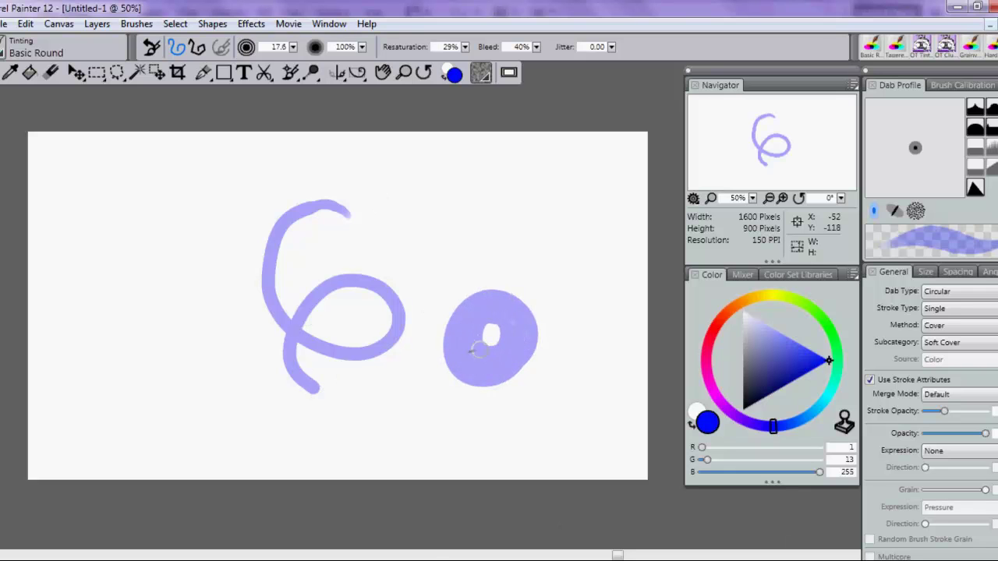
{"action": "left_click_drag", "start_coordinate": [478, 349], "coordinate": [498, 324]}
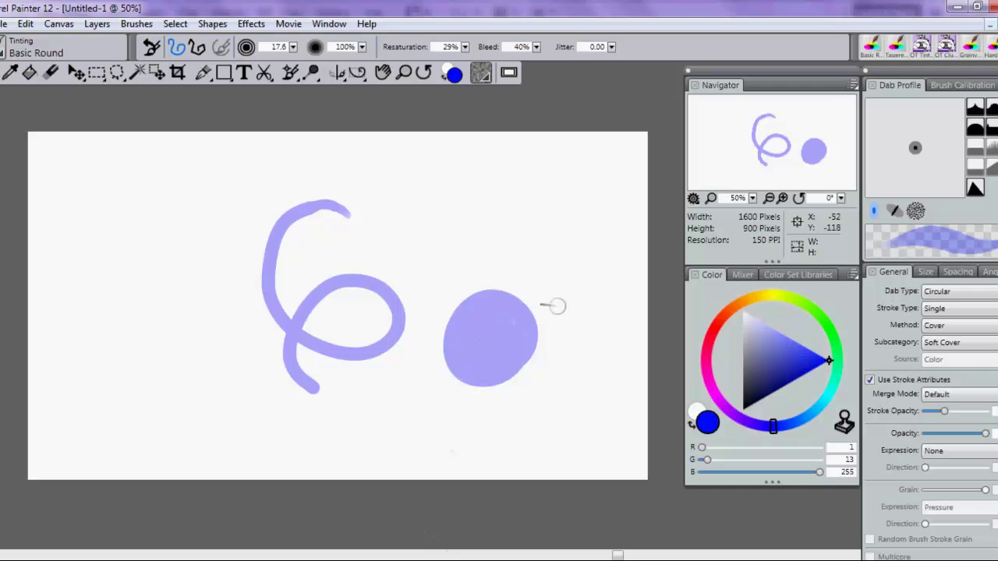
{"action": "mouse_move", "coordinate": [522, 291]}
{"action": "left_mouse_down"}
{"action": "mouse_move", "coordinate": [558, 352]}
{"action": "mouse_move", "coordinate": [508, 304]}
{"action": "mouse_move", "coordinate": [526, 367]}
{"action": "mouse_move", "coordinate": [469, 301]}
{"action": "mouse_move", "coordinate": [481, 377]}
{"action": "mouse_move", "coordinate": [437, 336]}
{"action": "mouse_move", "coordinate": [466, 396]}
{"action": "mouse_move", "coordinate": [428, 388]}
{"action": "left_mouse_up"}
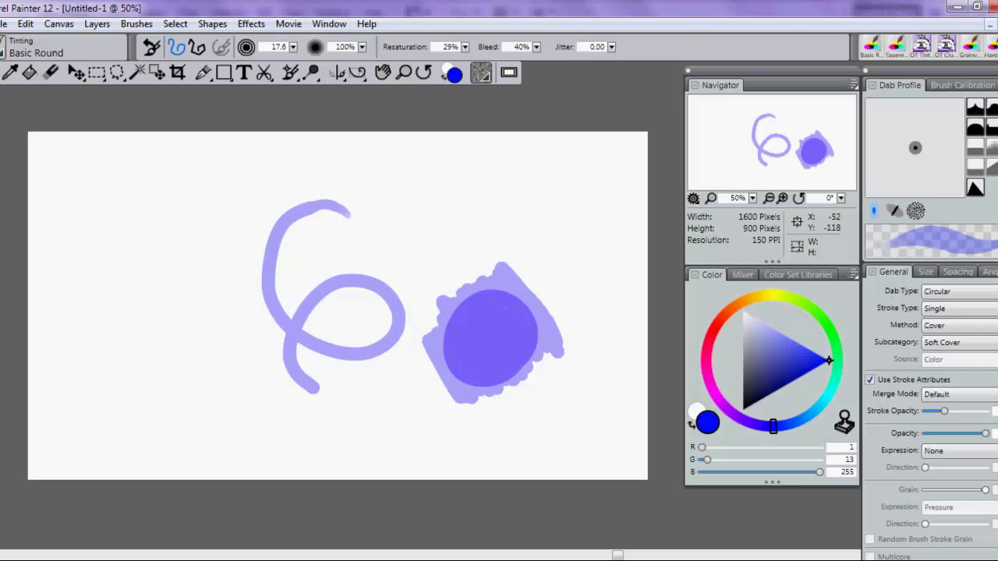
Clear the old strokes from Canvas and add Layer 1 and Layer 2, leaving Layer 1 selected.
{"action": "left_click", "coordinate": [893, 275]}
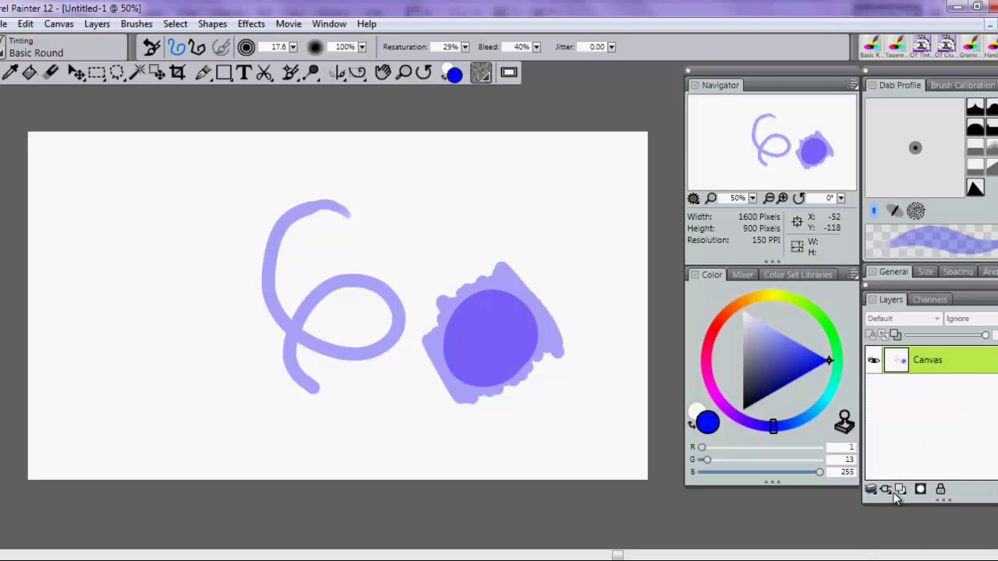
{"action": "left_click", "coordinate": [901, 489]}
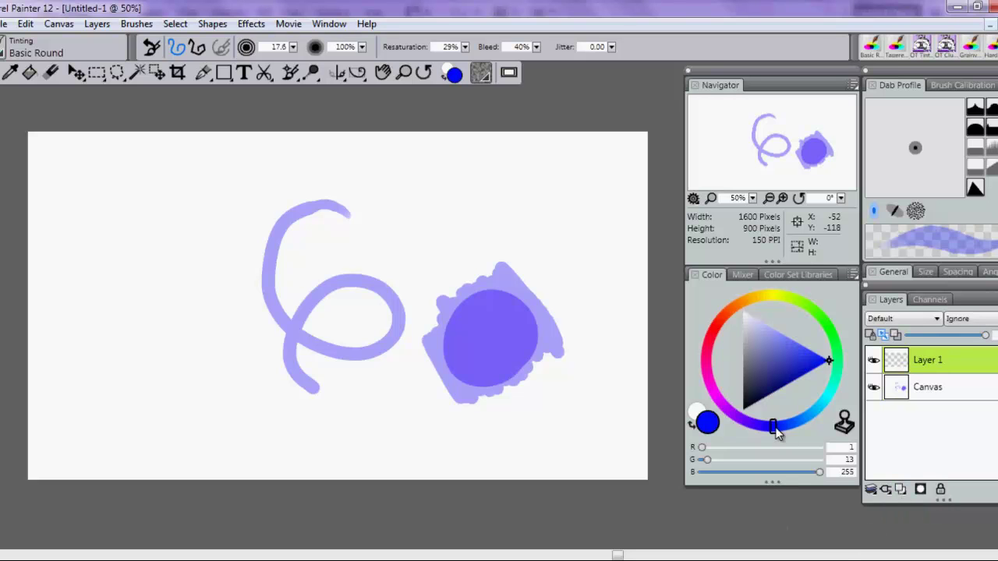
{"action": "left_click", "coordinate": [943, 390]}
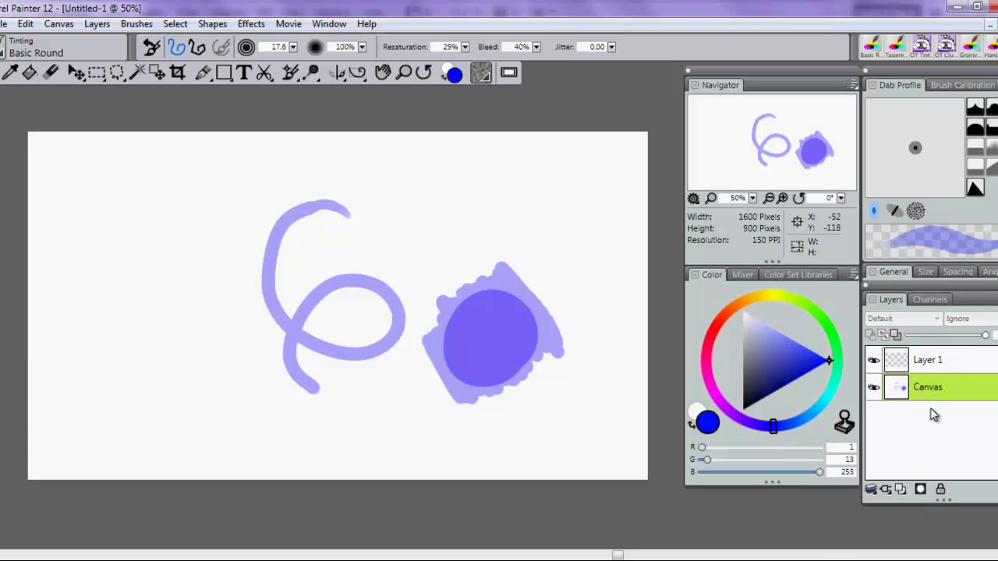
{"action": "key", "text": "ctrl+a"}
{"action": "key", "text": "Delete"}
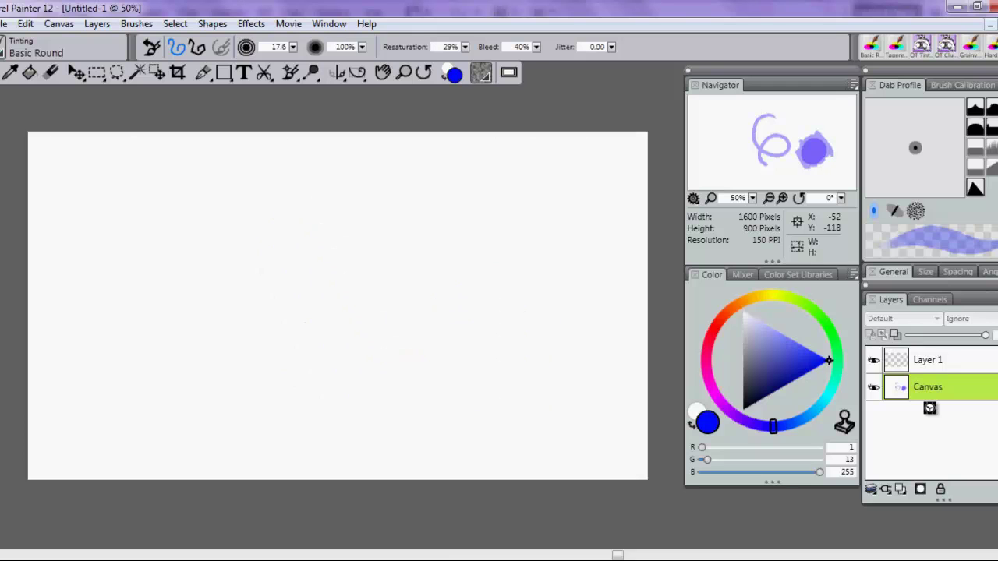
{"action": "left_click", "coordinate": [972, 370]}
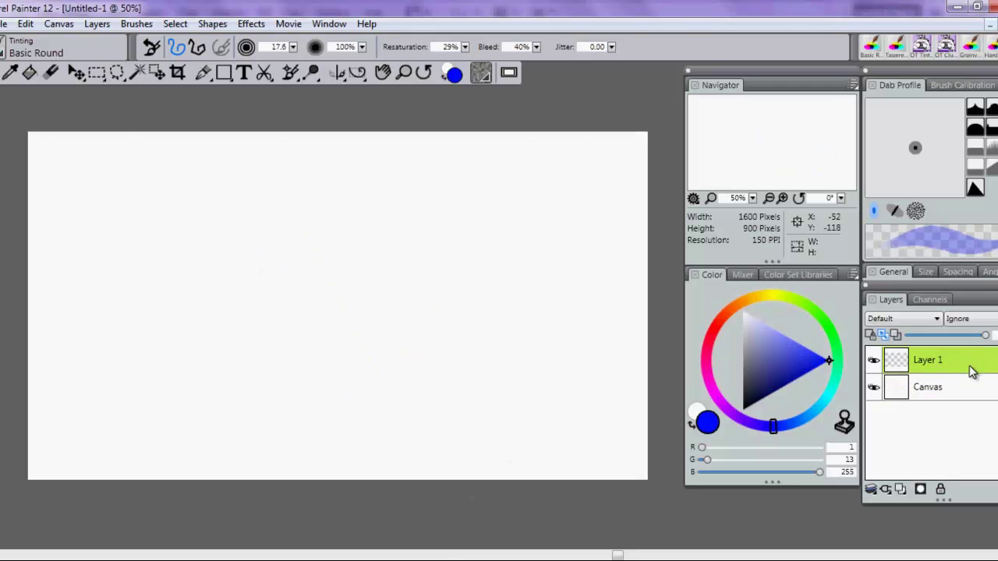
{"action": "left_click", "coordinate": [901, 489]}
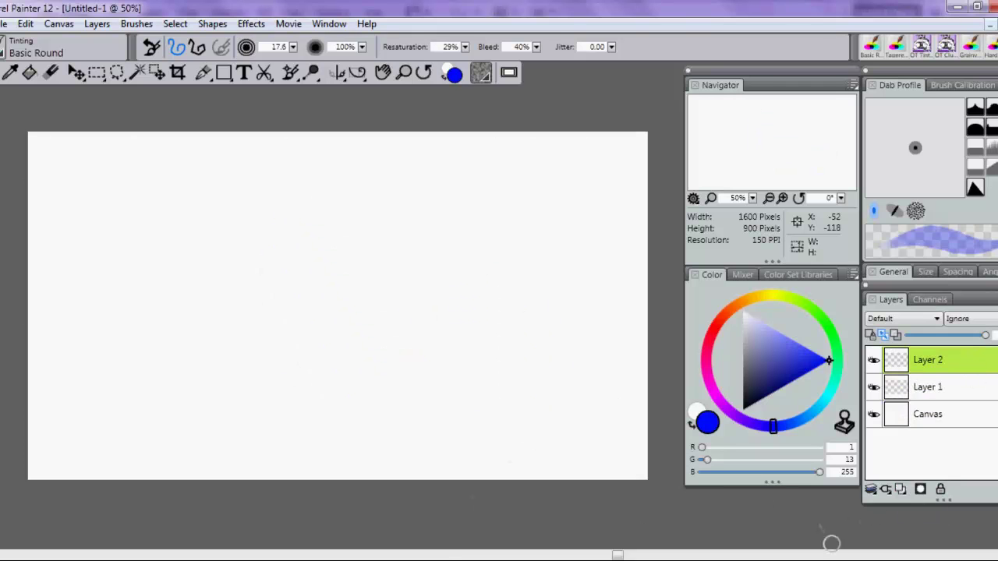
{"action": "left_click", "coordinate": [974, 388]}
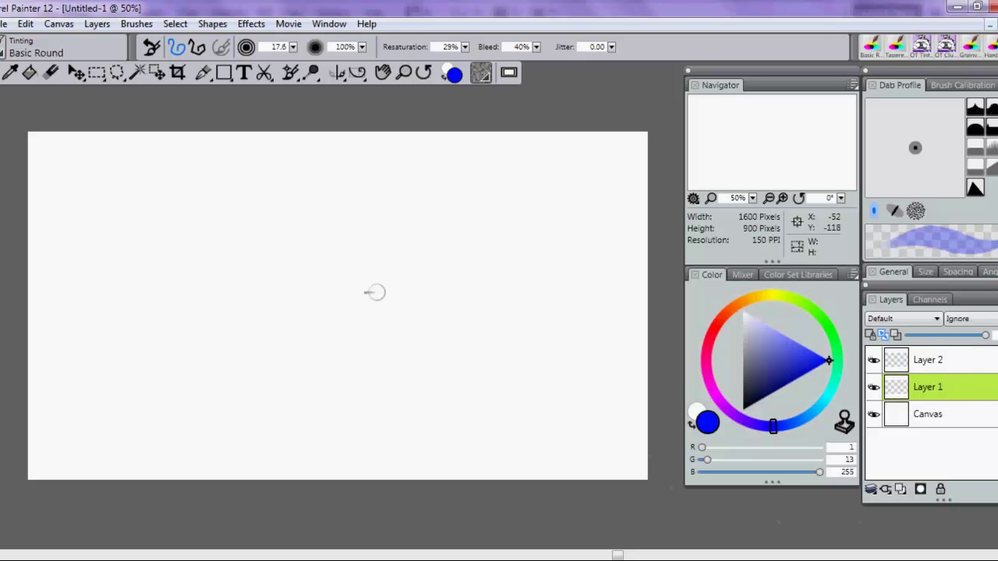
Paint a large lavender blob on Layer 1, then an overlapping cyan patch to its right.
{"action": "mouse_move", "coordinate": [341, 257]}
{"action": "left_mouse_down"}
{"action": "mouse_move", "coordinate": [313, 233]}
{"action": "mouse_move", "coordinate": [310, 254]}
{"action": "mouse_move", "coordinate": [288, 246]}
{"action": "mouse_move", "coordinate": [342, 310]}
{"action": "mouse_move", "coordinate": [350, 338]}
{"action": "mouse_move", "coordinate": [292, 290]}
{"action": "mouse_move", "coordinate": [301, 307]}
{"action": "mouse_move", "coordinate": [270, 293]}
{"action": "mouse_move", "coordinate": [306, 355]}
{"action": "mouse_move", "coordinate": [264, 318]}
{"action": "mouse_move", "coordinate": [262, 341]}
{"action": "mouse_move", "coordinate": [245, 349]}
{"action": "mouse_move", "coordinate": [269, 402]}
{"action": "left_mouse_up"}
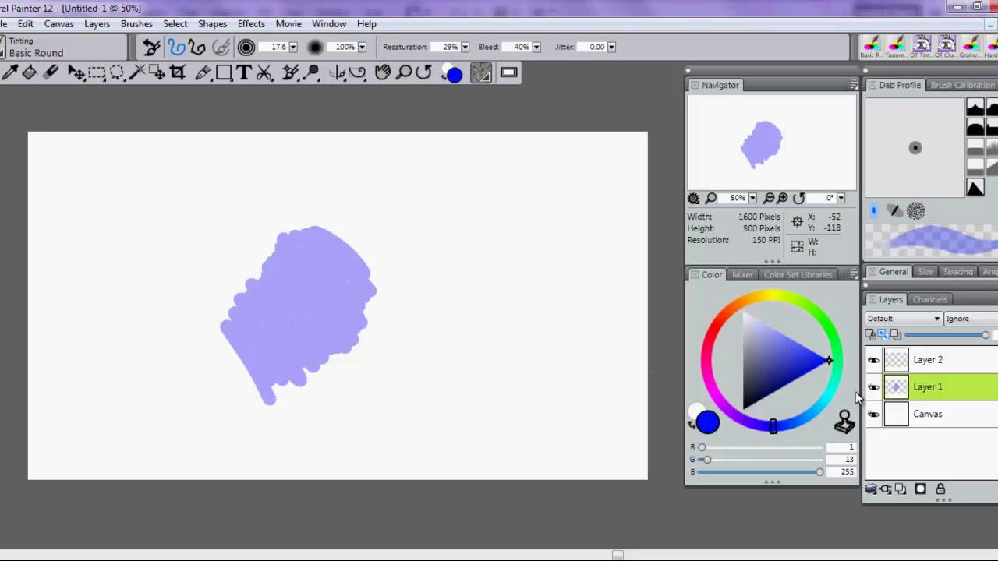
{"action": "left_click", "coordinate": [830, 393]}
{"action": "mouse_move", "coordinate": [448, 229]}
{"action": "left_mouse_down"}
{"action": "mouse_move", "coordinate": [522, 320]}
{"action": "mouse_move", "coordinate": [437, 234]}
{"action": "mouse_move", "coordinate": [485, 338]}
{"action": "mouse_move", "coordinate": [441, 314]}
{"action": "mouse_move", "coordinate": [444, 369]}
{"action": "mouse_move", "coordinate": [421, 361]}
{"action": "mouse_move", "coordinate": [411, 382]}
{"action": "mouse_move", "coordinate": [381, 372]}
{"action": "mouse_move", "coordinate": [416, 329]}
{"action": "left_mouse_up"}
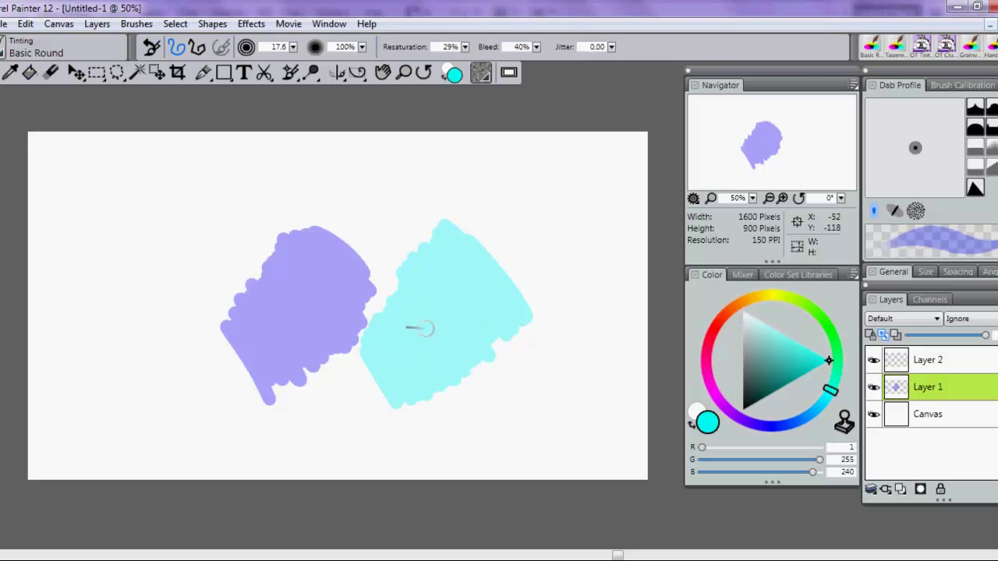
{"action": "mouse_move", "coordinate": [472, 205]}
{"action": "left_mouse_down"}
{"action": "mouse_move", "coordinate": [536, 286]}
{"action": "mouse_move", "coordinate": [524, 296]}
{"action": "mouse_move", "coordinate": [445, 229]}
{"action": "mouse_move", "coordinate": [416, 239]}
{"action": "mouse_move", "coordinate": [490, 354]}
{"action": "mouse_move", "coordinate": [467, 366]}
{"action": "mouse_move", "coordinate": [380, 287]}
{"action": "mouse_move", "coordinate": [385, 336]}
{"action": "mouse_move", "coordinate": [404, 367]}
{"action": "mouse_move", "coordinate": [357, 343]}
{"action": "mouse_move", "coordinate": [403, 416]}
{"action": "left_mouse_up"}
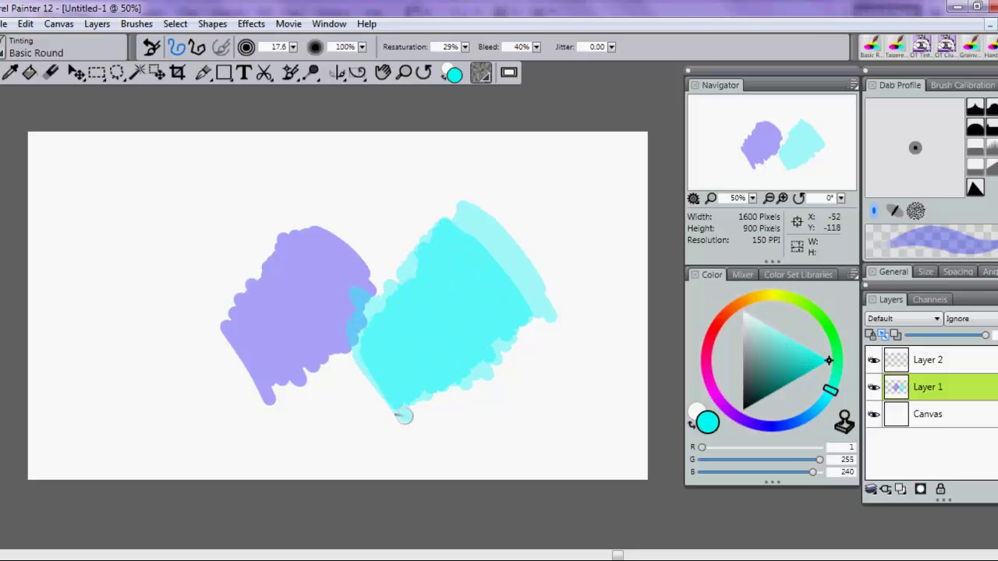
{"action": "left_click", "coordinate": [969, 358]}
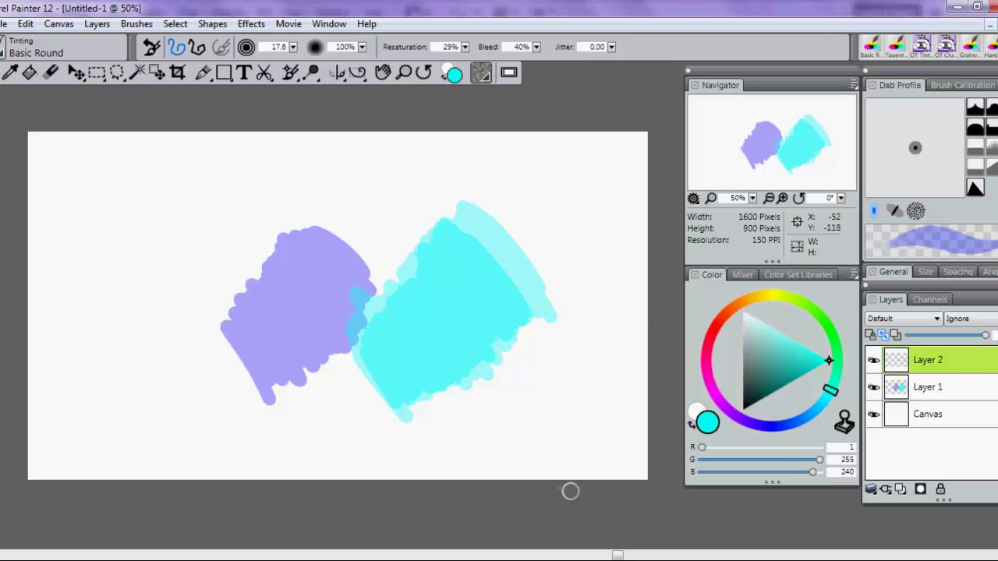
Switch the paint colour to yellow, undoing a trial yellow stroke over the cyan patch.
{"action": "left_click", "coordinate": [769, 296]}
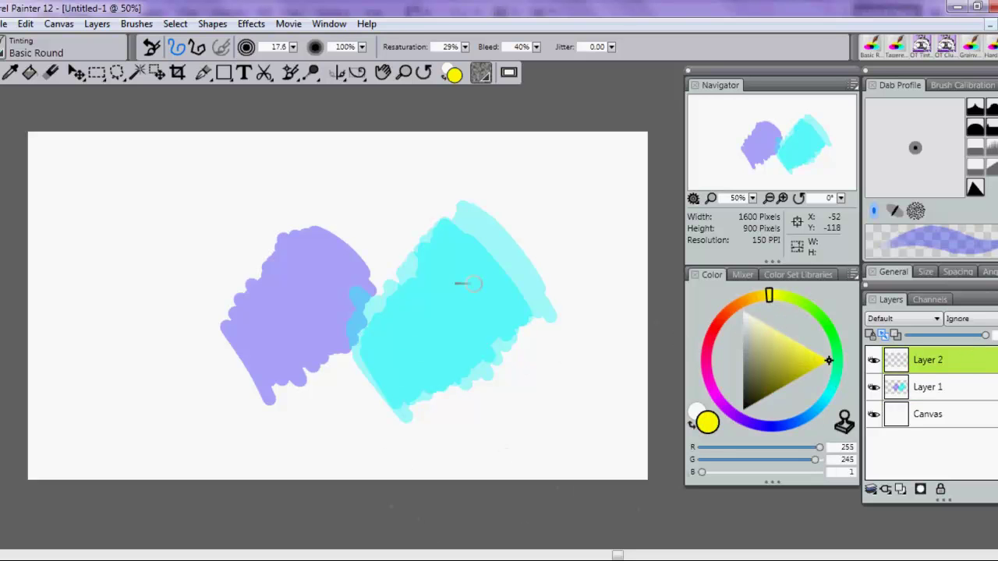
{"action": "mouse_move", "coordinate": [499, 273]}
{"action": "left_mouse_down"}
{"action": "mouse_move", "coordinate": [431, 224]}
{"action": "mouse_move", "coordinate": [434, 273]}
{"action": "mouse_move", "coordinate": [477, 335]}
{"action": "mouse_move", "coordinate": [376, 285]}
{"action": "mouse_move", "coordinate": [407, 330]}
{"action": "mouse_move", "coordinate": [360, 308]}
{"action": "mouse_move", "coordinate": [361, 336]}
{"action": "mouse_move", "coordinate": [396, 393]}
{"action": "left_mouse_up"}
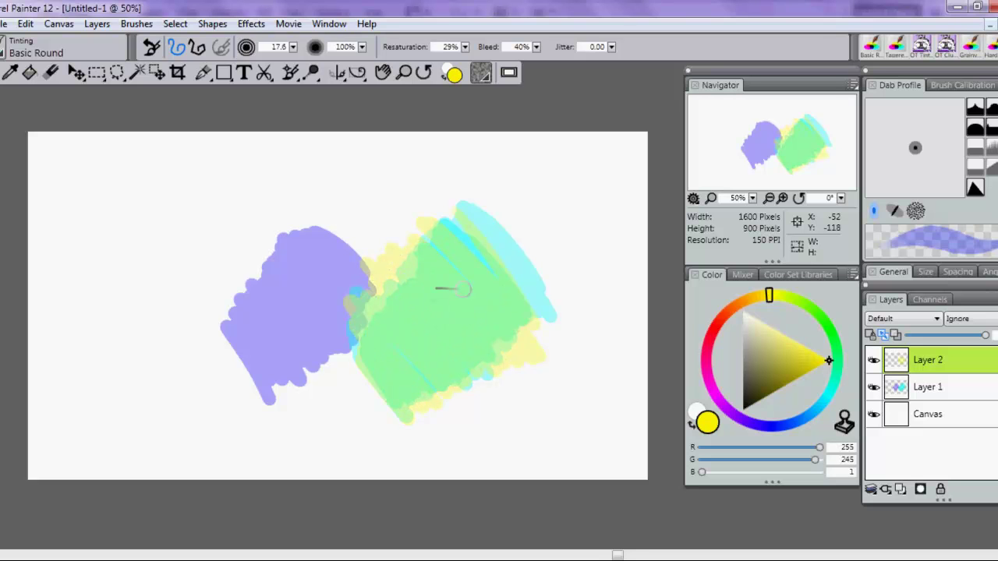
{"action": "key", "text": "ctrl+z"}
{"action": "key", "text": "ctrl+z"}
{"action": "key", "text": "ctrl+z"}
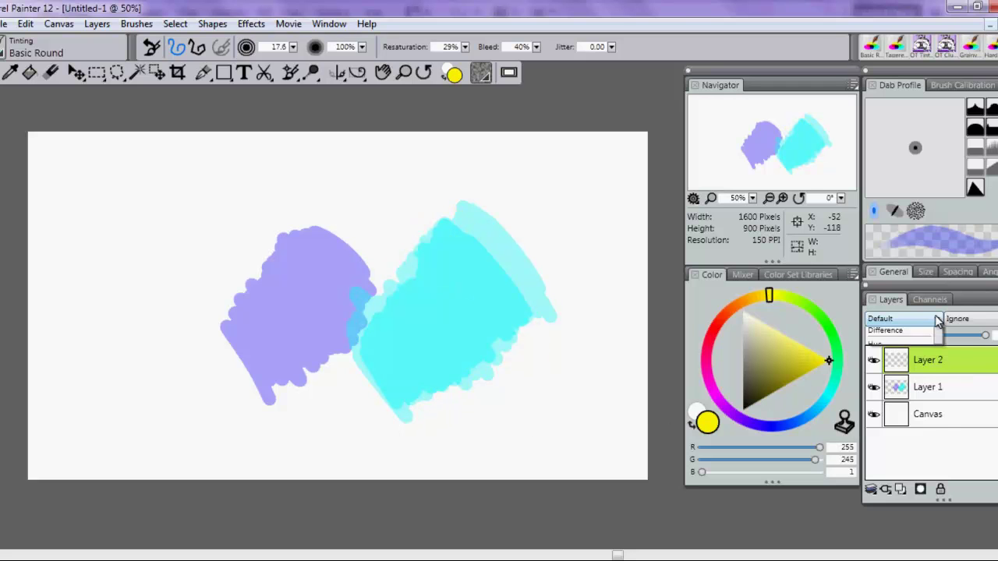
Set Layer 2's composite method to GelCover and glaze yellow over the cyan to make green.
{"action": "left_click", "coordinate": [903, 319]}
{"action": "scroll", "coordinate": [935, 451], "scroll_direction": "down", "scroll_amount": 2}
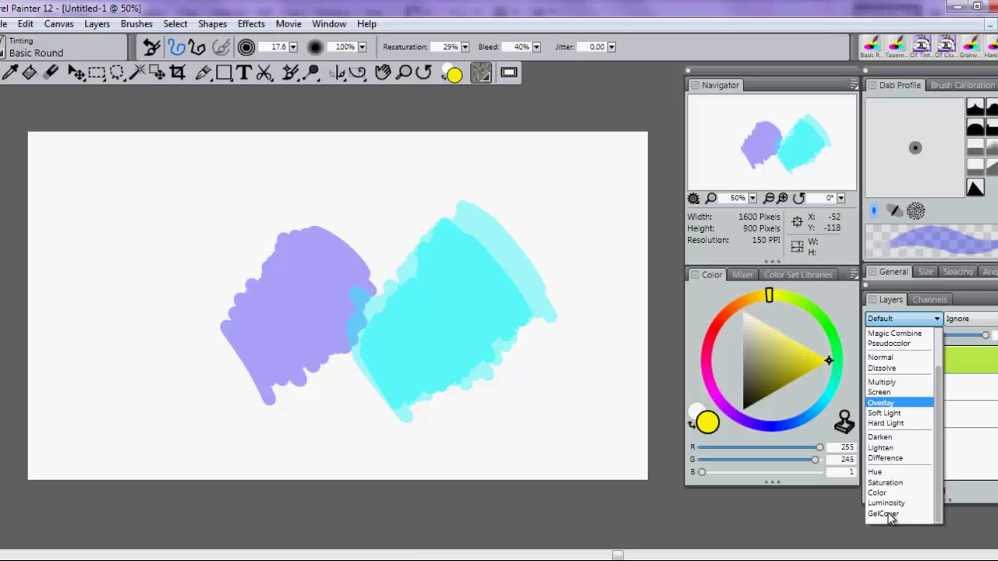
{"action": "left_click", "coordinate": [883, 513]}
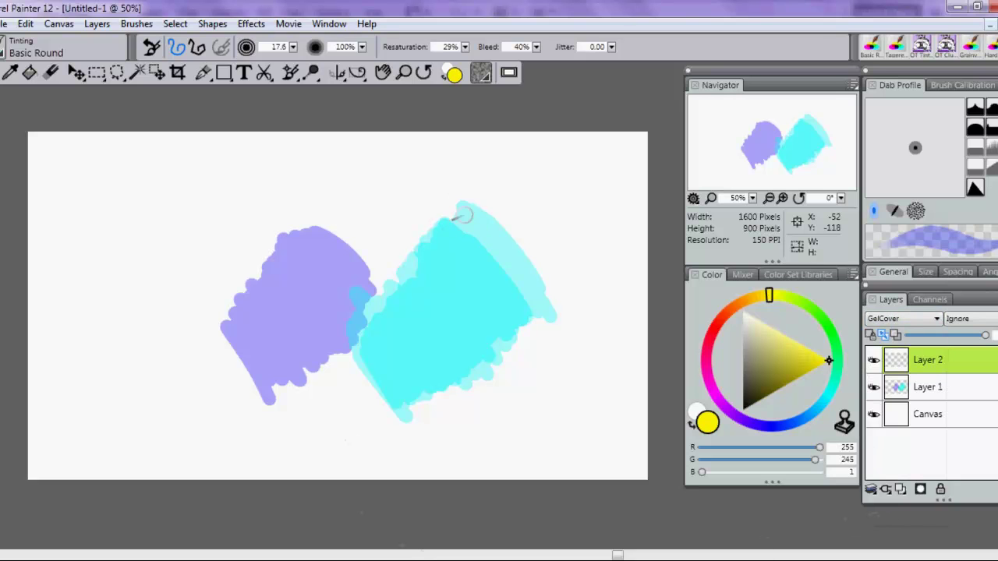
{"action": "mouse_move", "coordinate": [463, 215]}
{"action": "left_mouse_down"}
{"action": "mouse_move", "coordinate": [515, 288]}
{"action": "mouse_move", "coordinate": [468, 249]}
{"action": "mouse_move", "coordinate": [498, 327]}
{"action": "mouse_move", "coordinate": [423, 260]}
{"action": "mouse_move", "coordinate": [452, 351]}
{"action": "mouse_move", "coordinate": [413, 304]}
{"action": "mouse_move", "coordinate": [437, 382]}
{"action": "mouse_move", "coordinate": [386, 323]}
{"action": "mouse_move", "coordinate": [401, 394]}
{"action": "mouse_move", "coordinate": [385, 409]}
{"action": "mouse_move", "coordinate": [366, 367]}
{"action": "mouse_move", "coordinate": [418, 328]}
{"action": "left_mouse_up"}
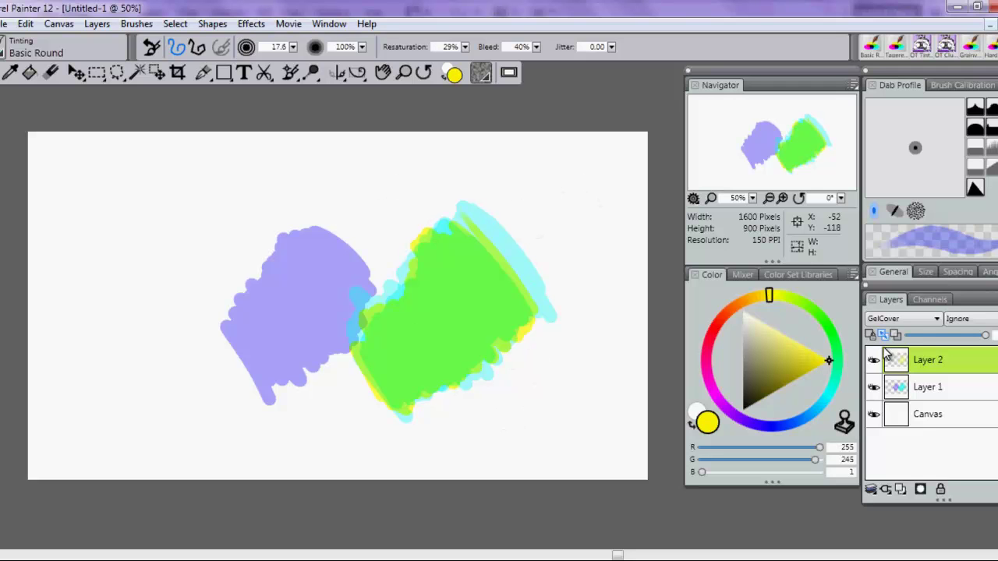
Add an empty Layer 3, check Layer 1 and Layer 2 composite methods, then reselect Layer 3.
{"action": "left_click", "coordinate": [920, 488]}
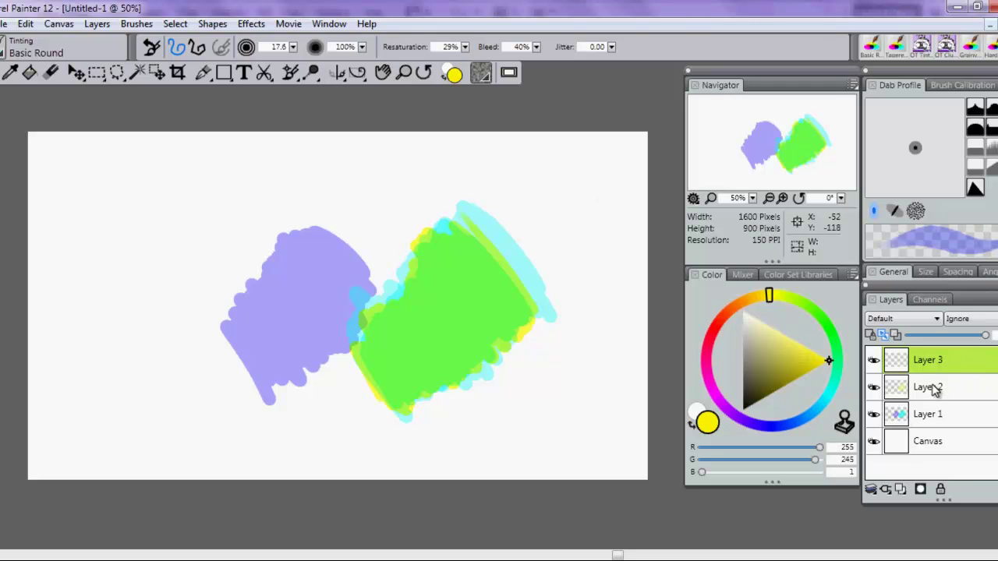
{"action": "left_click", "coordinate": [945, 415]}
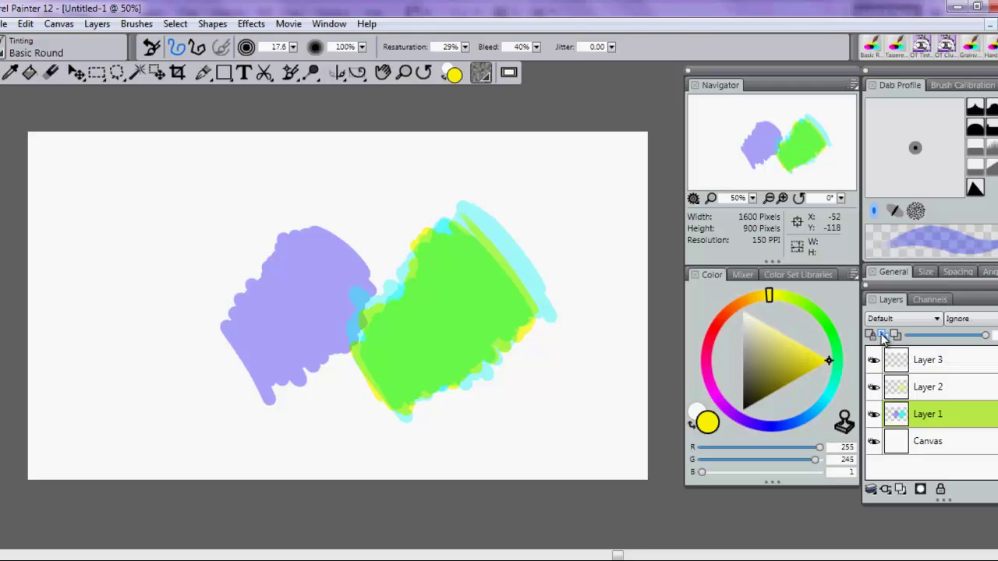
{"action": "left_click", "coordinate": [945, 389]}
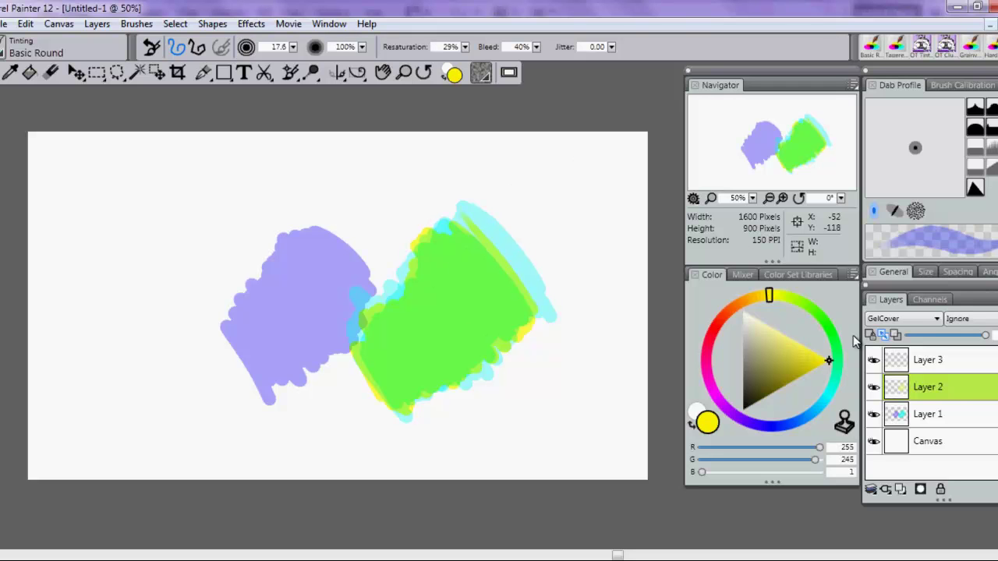
{"action": "left_click", "coordinate": [964, 370]}
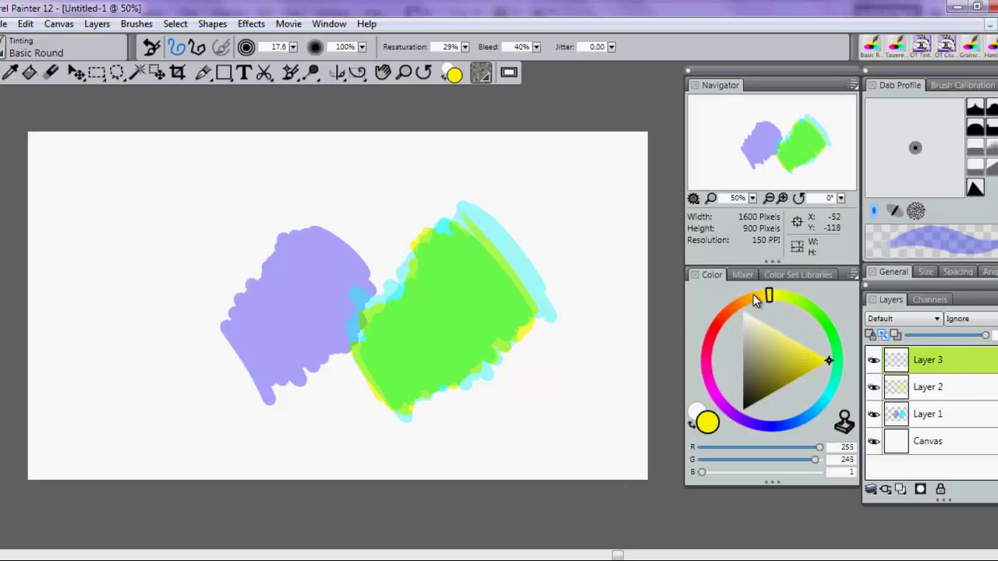
Paint a pink-red patch on Layer 3, then a saturated yellow-green blob overlapping it on Layer 2.
{"action": "left_click", "coordinate": [724, 322]}
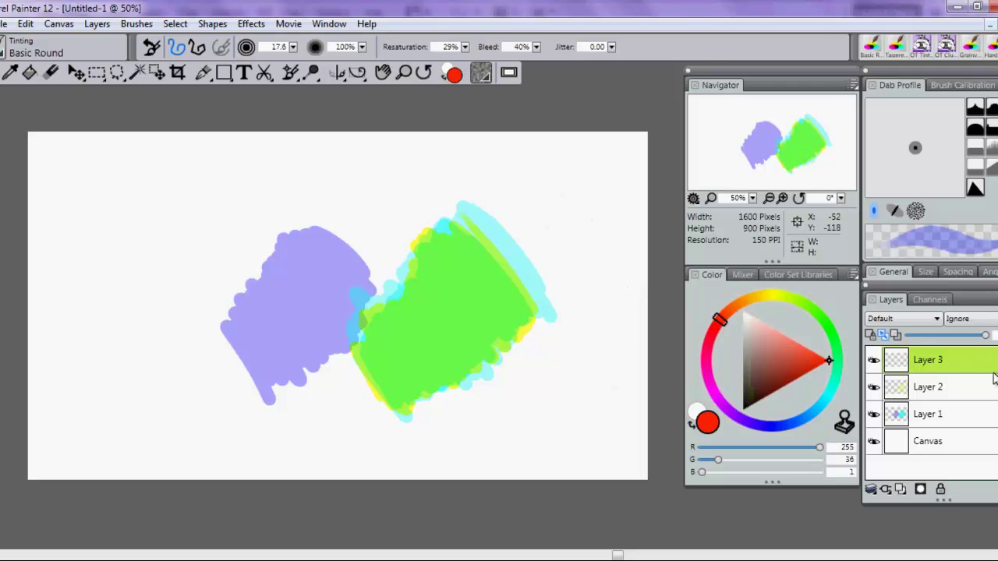
{"action": "mouse_move", "coordinate": [536, 224]}
{"action": "left_mouse_down"}
{"action": "mouse_move", "coordinate": [583, 239]}
{"action": "mouse_move", "coordinate": [539, 193]}
{"action": "mouse_move", "coordinate": [536, 205]}
{"action": "mouse_move", "coordinate": [585, 258]}
{"action": "mouse_move", "coordinate": [575, 199]}
{"action": "mouse_move", "coordinate": [545, 164]}
{"action": "mouse_move", "coordinate": [564, 170]}
{"action": "mouse_move", "coordinate": [546, 182]}
{"action": "mouse_move", "coordinate": [560, 250]}
{"action": "mouse_move", "coordinate": [576, 266]}
{"action": "mouse_move", "coordinate": [566, 272]}
{"action": "mouse_move", "coordinate": [576, 248]}
{"action": "mouse_move", "coordinate": [548, 267]}
{"action": "left_mouse_up"}
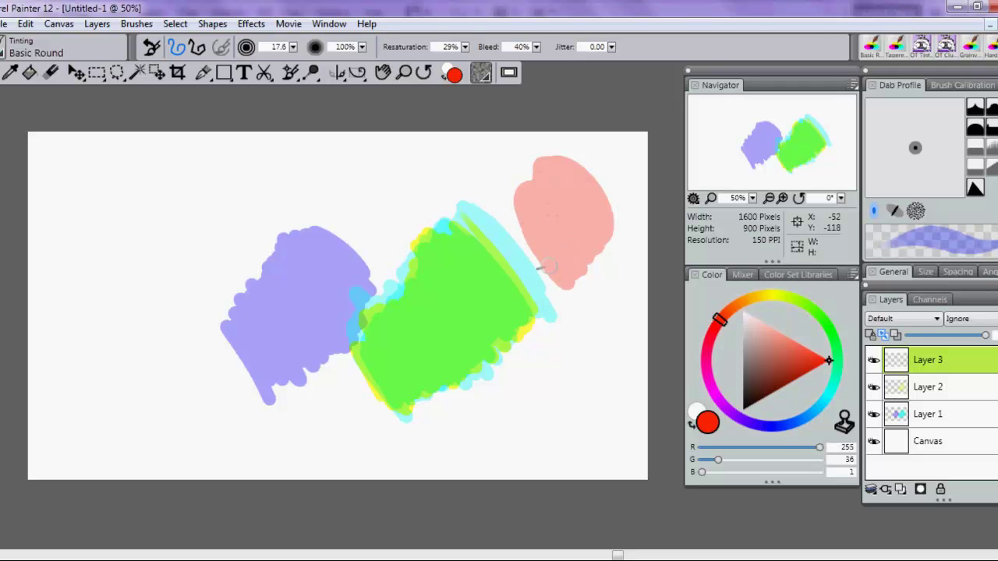
{"action": "left_click", "coordinate": [971, 389]}
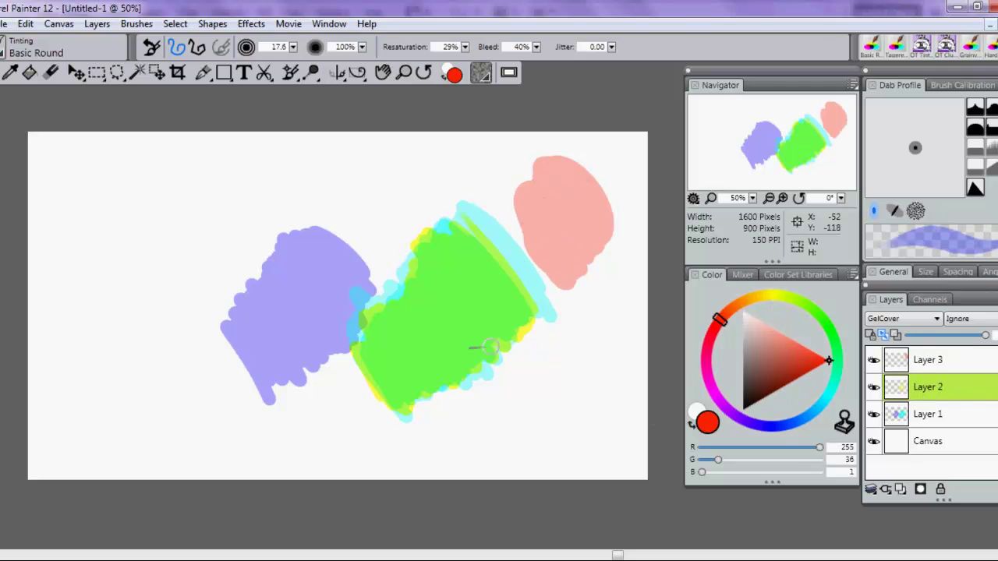
{"action": "left_click", "coordinate": [510, 278], "text": "alt"}
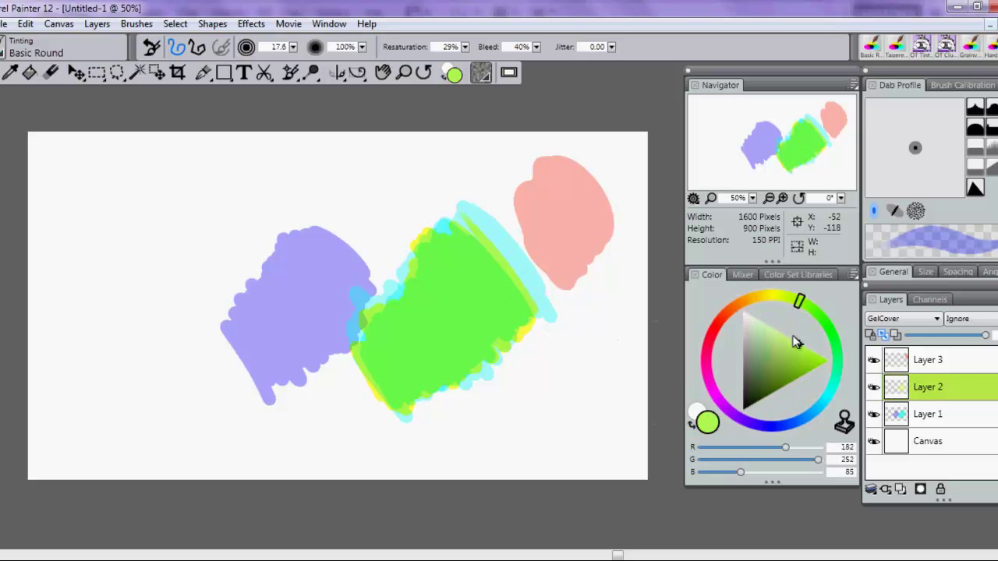
{"action": "left_click_drag", "start_coordinate": [798, 301], "coordinate": [788, 297]}
{"action": "left_click_drag", "start_coordinate": [803, 355], "coordinate": [830, 366]}
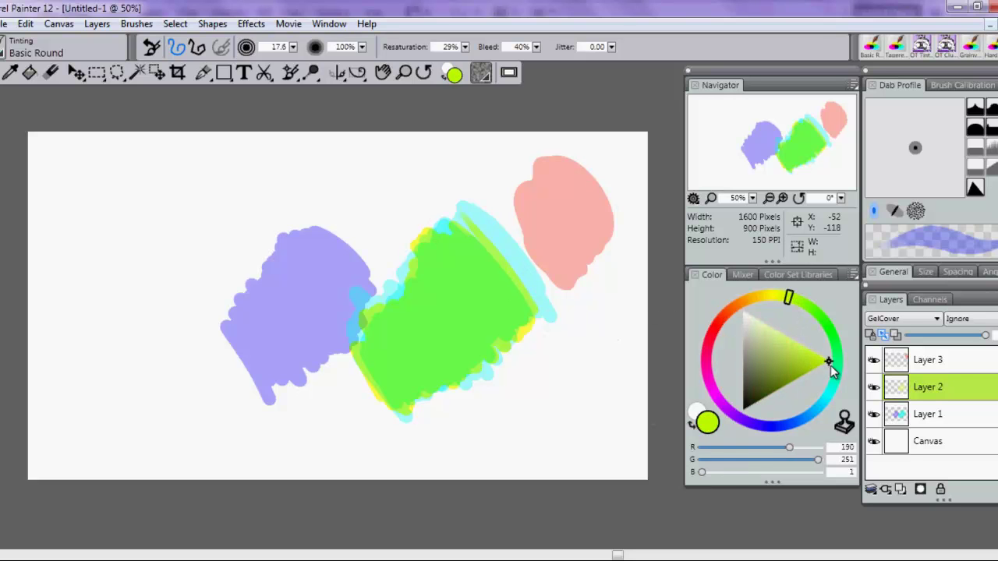
{"action": "mouse_move", "coordinate": [585, 294]}
{"action": "left_mouse_down"}
{"action": "mouse_move", "coordinate": [578, 329]}
{"action": "mouse_move", "coordinate": [625, 317]}
{"action": "mouse_move", "coordinate": [609, 323]}
{"action": "mouse_move", "coordinate": [636, 260]}
{"action": "mouse_move", "coordinate": [595, 261]}
{"action": "mouse_move", "coordinate": [572, 284]}
{"action": "mouse_move", "coordinate": [569, 264]}
{"action": "mouse_move", "coordinate": [602, 278]}
{"action": "mouse_move", "coordinate": [570, 219]}
{"action": "mouse_move", "coordinate": [552, 247]}
{"action": "mouse_move", "coordinate": [593, 313]}
{"action": "mouse_move", "coordinate": [629, 267]}
{"action": "mouse_move", "coordinate": [637, 313]}
{"action": "mouse_move", "coordinate": [632, 285]}
{"action": "mouse_move", "coordinate": [625, 300]}
{"action": "mouse_move", "coordinate": [589, 308]}
{"action": "mouse_move", "coordinate": [613, 271]}
{"action": "mouse_move", "coordinate": [578, 308]}
{"action": "mouse_move", "coordinate": [610, 319]}
{"action": "mouse_move", "coordinate": [631, 246]}
{"action": "left_mouse_up"}
On Layer 3, brush red down the blobs' right edge and scrub more tint over the orange blob.
{"action": "left_click", "coordinate": [940, 359]}
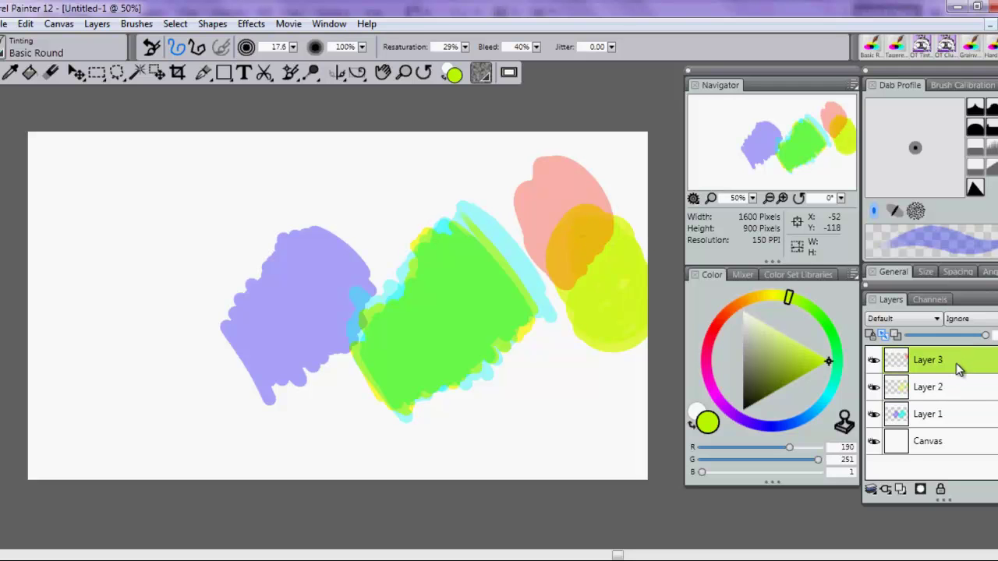
{"action": "left_click", "coordinate": [713, 327]}
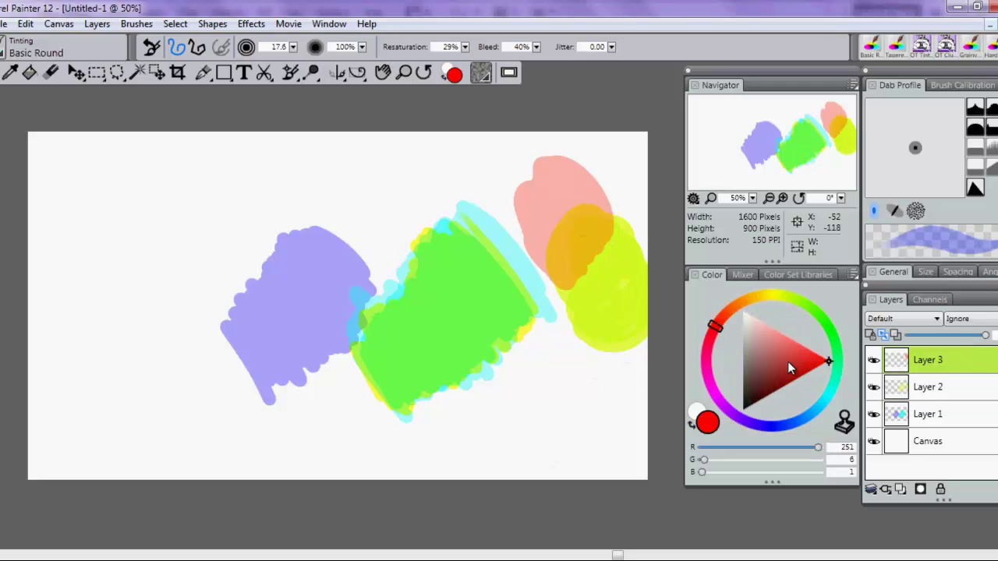
{"action": "mouse_move", "coordinate": [621, 237]}
{"action": "left_mouse_down"}
{"action": "mouse_move", "coordinate": [635, 212]}
{"action": "mouse_move", "coordinate": [639, 303]}
{"action": "mouse_move", "coordinate": [620, 257]}
{"action": "mouse_move", "coordinate": [634, 324]}
{"action": "mouse_move", "coordinate": [609, 300]}
{"action": "mouse_move", "coordinate": [610, 337]}
{"action": "mouse_move", "coordinate": [587, 361]}
{"action": "mouse_move", "coordinate": [569, 337]}
{"action": "left_mouse_up"}
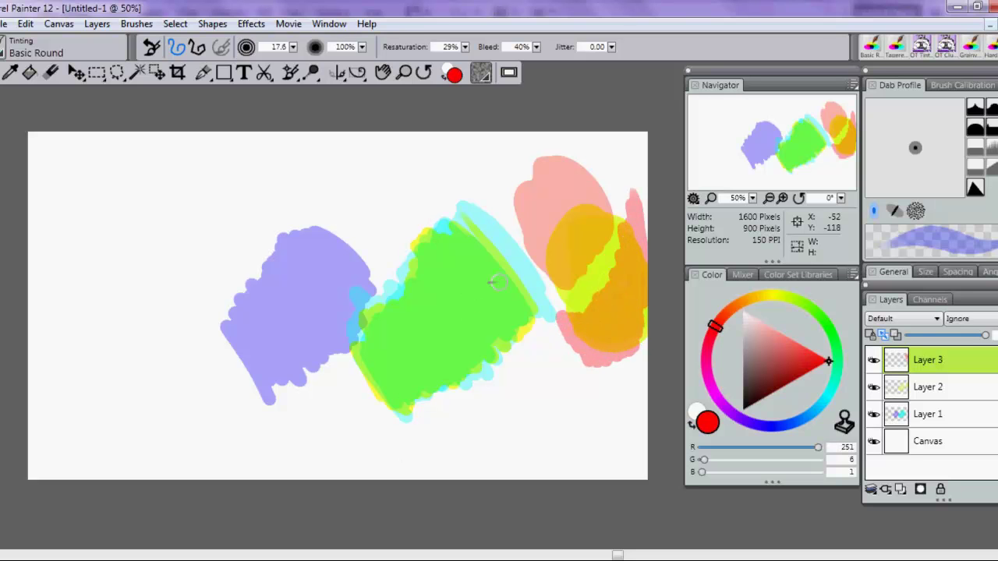
{"action": "mouse_move", "coordinate": [494, 282]}
{"action": "left_mouse_down"}
{"action": "mouse_move", "coordinate": [498, 337]}
{"action": "mouse_move", "coordinate": [468, 273]}
{"action": "mouse_move", "coordinate": [448, 294]}
{"action": "mouse_move", "coordinate": [445, 279]}
{"action": "mouse_move", "coordinate": [445, 314]}
{"action": "mouse_move", "coordinate": [468, 338]}
{"action": "mouse_move", "coordinate": [472, 322]}
{"action": "mouse_move", "coordinate": [487, 335]}
{"action": "mouse_move", "coordinate": [470, 329]}
{"action": "mouse_move", "coordinate": [520, 335]}
{"action": "mouse_move", "coordinate": [522, 291]}
{"action": "mouse_move", "coordinate": [505, 259]}
{"action": "mouse_move", "coordinate": [460, 261]}
{"action": "mouse_move", "coordinate": [458, 241]}
{"action": "mouse_move", "coordinate": [453, 277]}
{"action": "mouse_move", "coordinate": [462, 266]}
{"action": "mouse_move", "coordinate": [452, 273]}
{"action": "mouse_move", "coordinate": [435, 251]}
{"action": "mouse_move", "coordinate": [470, 282]}
{"action": "mouse_move", "coordinate": [500, 281]}
{"action": "mouse_move", "coordinate": [519, 267]}
{"action": "mouse_move", "coordinate": [471, 302]}
{"action": "mouse_move", "coordinate": [484, 289]}
{"action": "mouse_move", "coordinate": [464, 250]}
{"action": "left_mouse_up"}
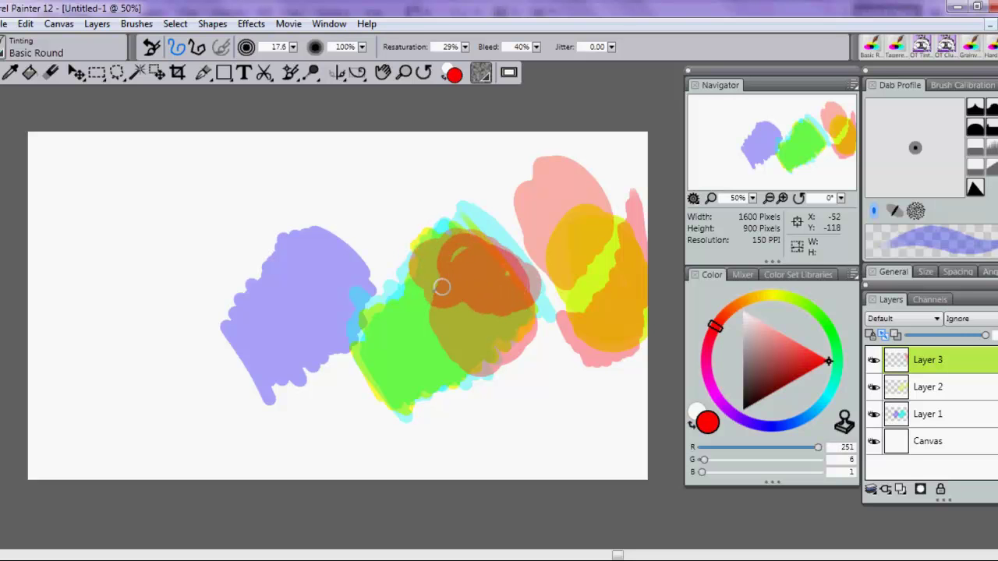
{"action": "mouse_move", "coordinate": [442, 287]}
{"action": "left_mouse_down"}
{"action": "mouse_move", "coordinate": [462, 301]}
{"action": "mouse_move", "coordinate": [504, 301]}
{"action": "mouse_move", "coordinate": [508, 263]}
{"action": "left_mouse_up"}
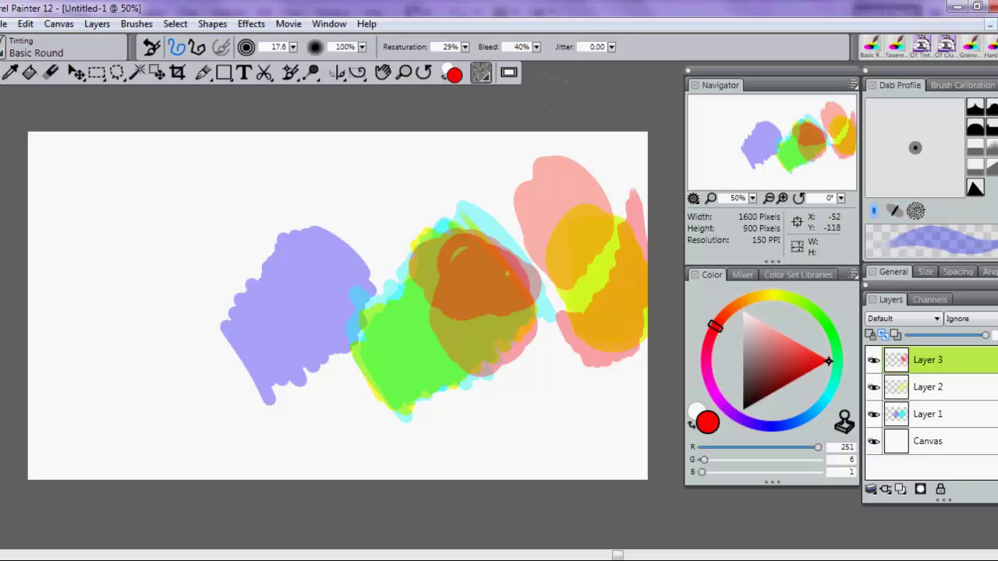
Set Bleed to 0%, paint red over the orange blob, then raise Resaturation to 100%.
{"action": "left_click", "coordinate": [536, 47]}
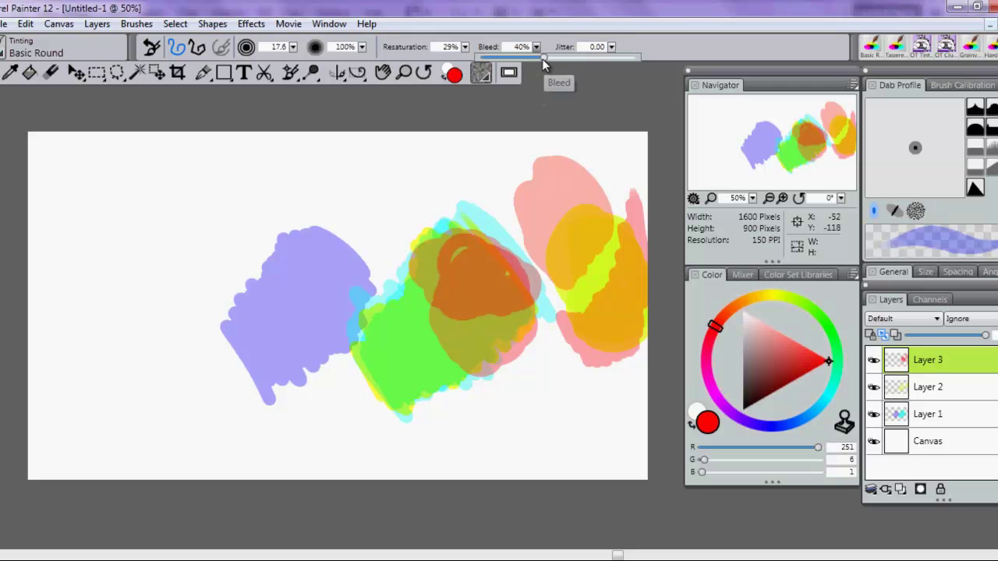
{"action": "left_click_drag", "start_coordinate": [543, 58], "coordinate": [481, 60]}
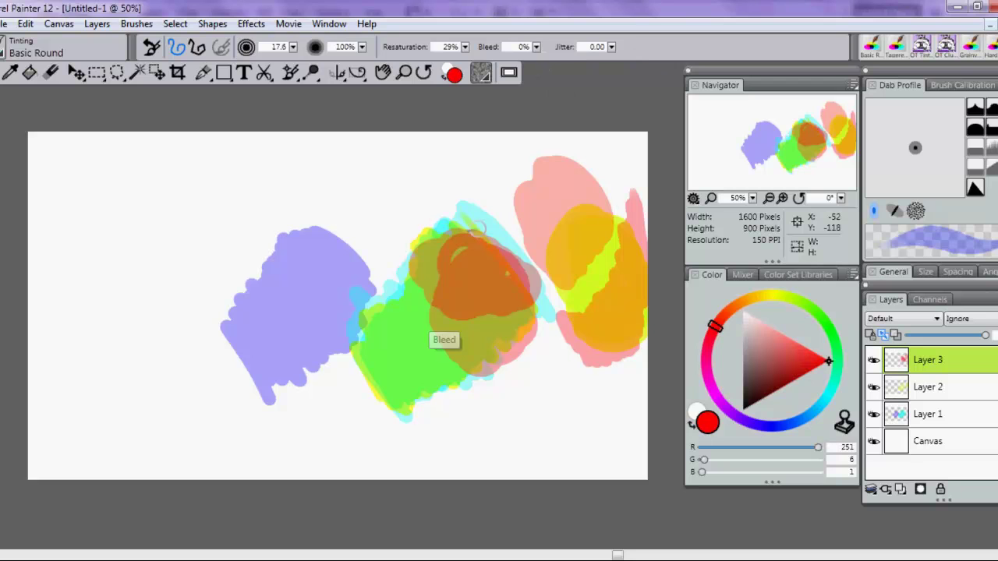
{"action": "mouse_move", "coordinate": [514, 269]}
{"action": "left_mouse_down"}
{"action": "mouse_move", "coordinate": [486, 293]}
{"action": "mouse_move", "coordinate": [521, 323]}
{"action": "mouse_move", "coordinate": [511, 326]}
{"action": "mouse_move", "coordinate": [520, 322]}
{"action": "mouse_move", "coordinate": [499, 301]}
{"action": "mouse_move", "coordinate": [445, 311]}
{"action": "mouse_move", "coordinate": [441, 325]}
{"action": "mouse_move", "coordinate": [464, 325]}
{"action": "mouse_move", "coordinate": [478, 295]}
{"action": "mouse_move", "coordinate": [454, 266]}
{"action": "mouse_move", "coordinate": [436, 268]}
{"action": "mouse_move", "coordinate": [466, 288]}
{"action": "left_mouse_up"}
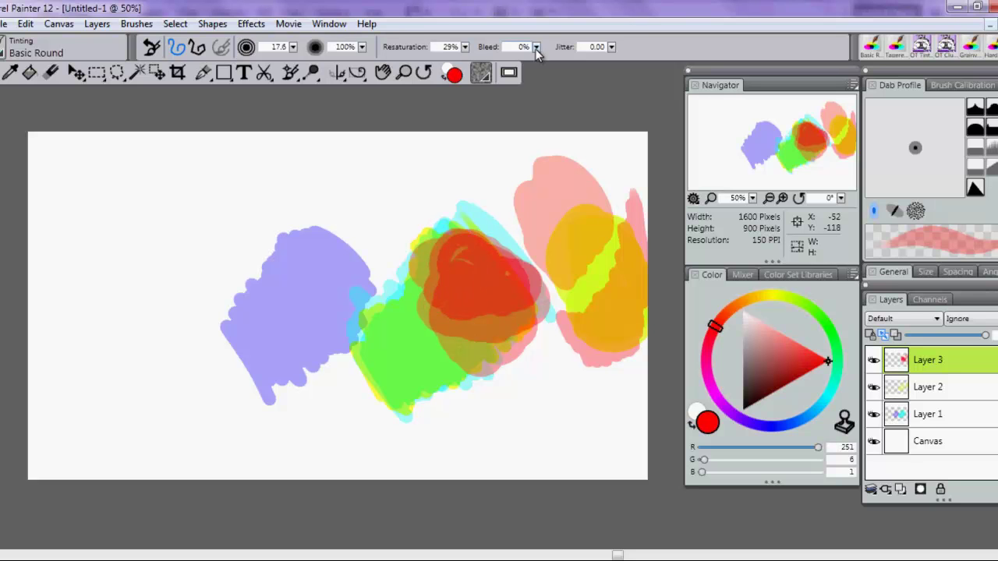
{"action": "left_click", "coordinate": [465, 49]}
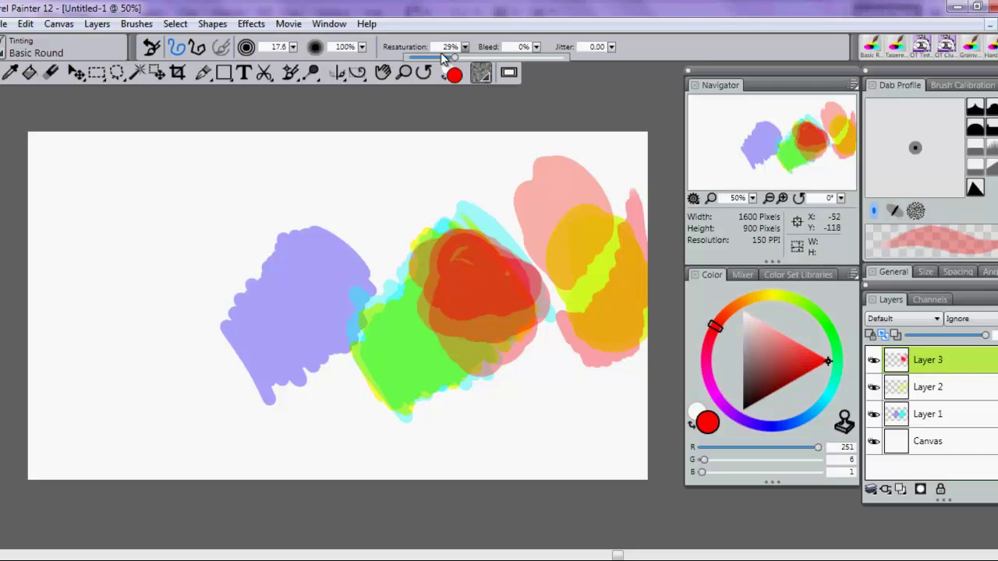
{"action": "left_click_drag", "start_coordinate": [446, 59], "coordinate": [572, 62]}
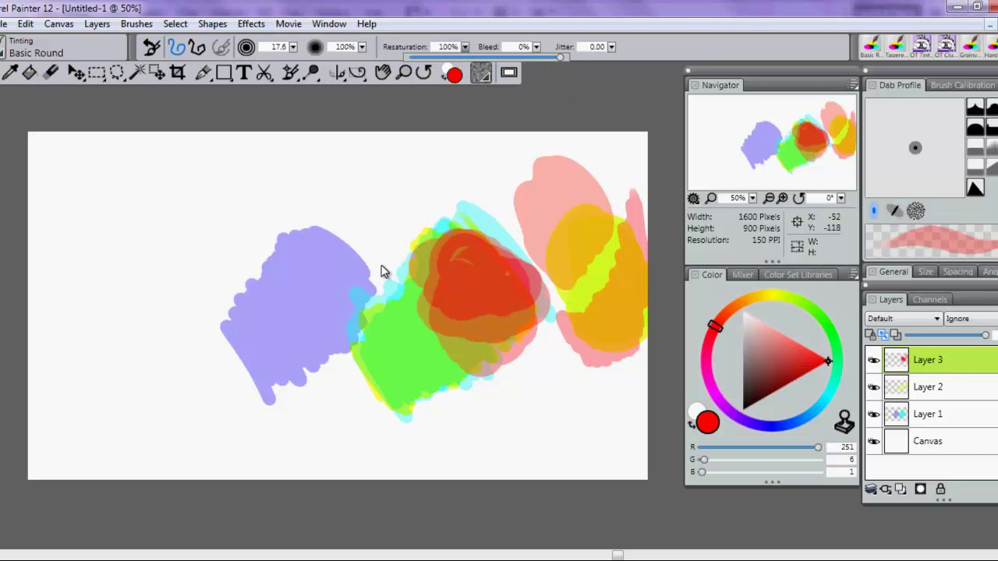
Paint saturated red over the central blob and a darker pink dab along the top.
{"action": "mouse_move", "coordinate": [454, 223]}
{"action": "left_mouse_down"}
{"action": "mouse_move", "coordinate": [499, 272]}
{"action": "mouse_move", "coordinate": [457, 234]}
{"action": "mouse_move", "coordinate": [457, 296]}
{"action": "mouse_move", "coordinate": [425, 273]}
{"action": "mouse_move", "coordinate": [401, 290]}
{"action": "mouse_move", "coordinate": [409, 230]}
{"action": "mouse_move", "coordinate": [428, 210]}
{"action": "mouse_move", "coordinate": [460, 207]}
{"action": "mouse_move", "coordinate": [434, 222]}
{"action": "mouse_move", "coordinate": [446, 246]}
{"action": "mouse_move", "coordinate": [458, 226]}
{"action": "mouse_move", "coordinate": [395, 231]}
{"action": "mouse_move", "coordinate": [382, 210]}
{"action": "mouse_move", "coordinate": [366, 233]}
{"action": "mouse_move", "coordinate": [369, 271]}
{"action": "mouse_move", "coordinate": [360, 226]}
{"action": "mouse_move", "coordinate": [355, 265]}
{"action": "mouse_move", "coordinate": [421, 170]}
{"action": "mouse_move", "coordinate": [483, 165]}
{"action": "mouse_move", "coordinate": [505, 201]}
{"action": "mouse_move", "coordinate": [502, 178]}
{"action": "left_mouse_up"}
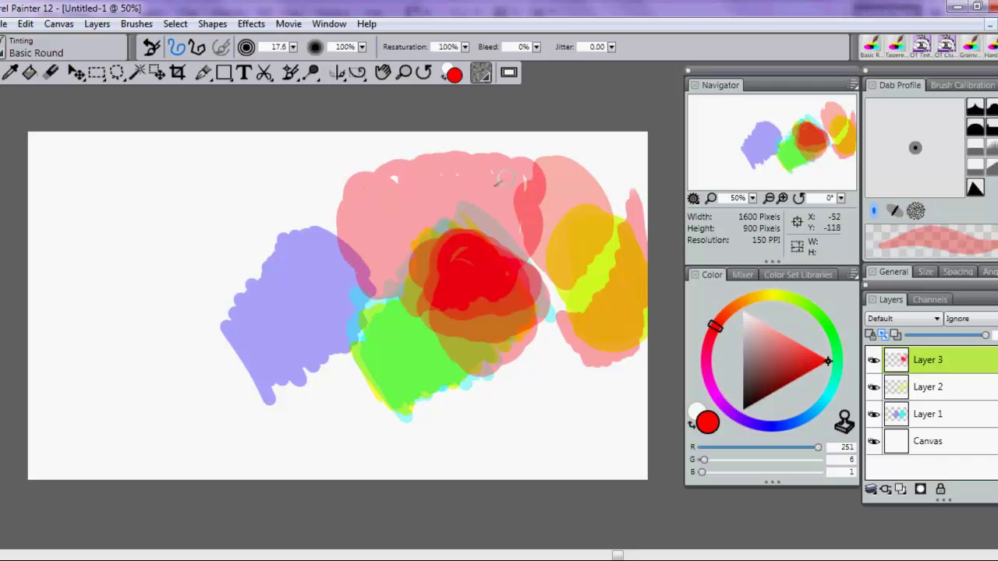
{"action": "mouse_move", "coordinate": [394, 173]}
{"action": "left_mouse_down"}
{"action": "mouse_move", "coordinate": [397, 186]}
{"action": "mouse_move", "coordinate": [410, 180]}
{"action": "mouse_move", "coordinate": [474, 204]}
{"action": "left_mouse_up"}
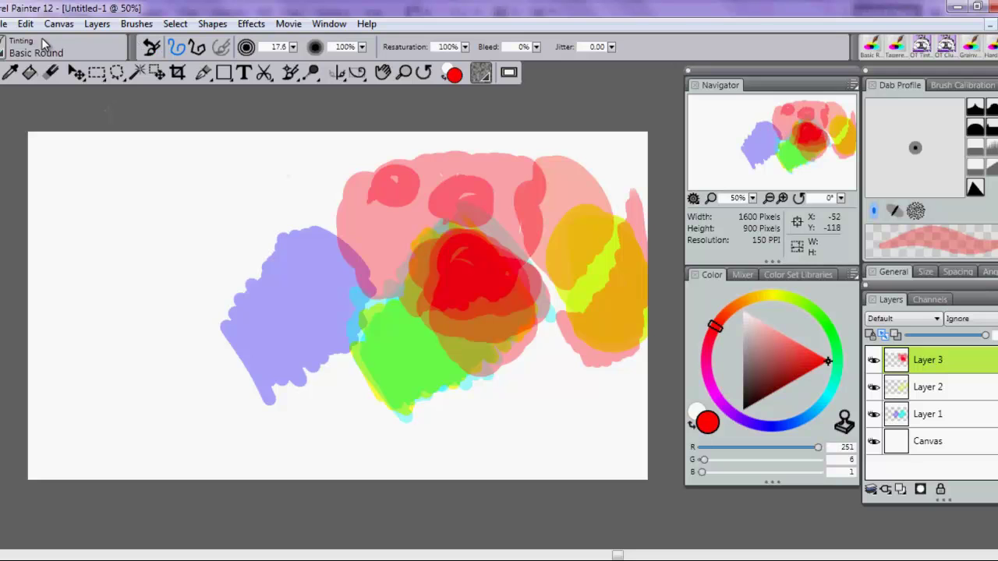
{"action": "left_click", "coordinate": [3, 50]}
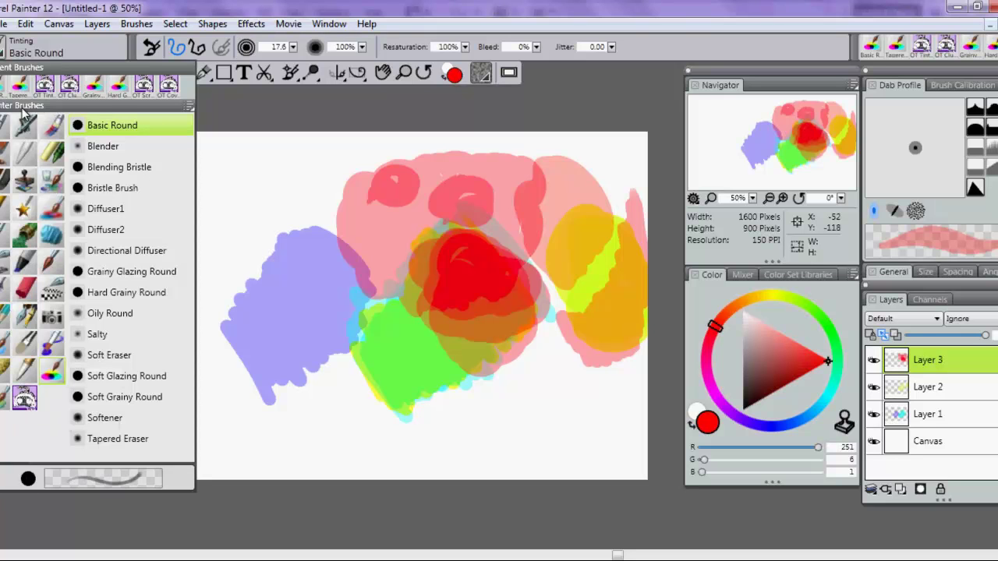
Save the current brush as a new variant named 'Photoshop Brush' in the Tinting category.
{"action": "left_click", "coordinate": [188, 106]}
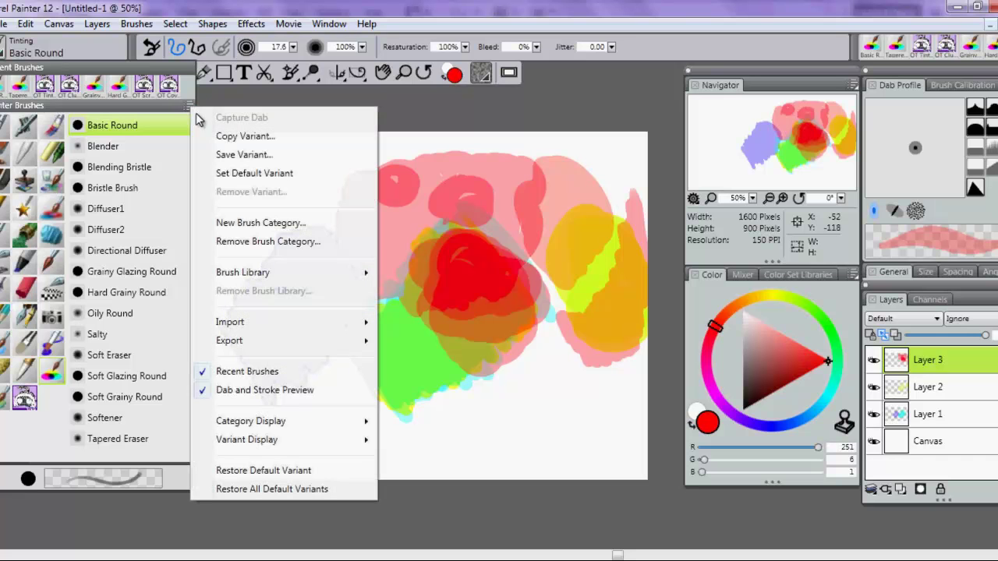
{"action": "left_click", "coordinate": [236, 155]}
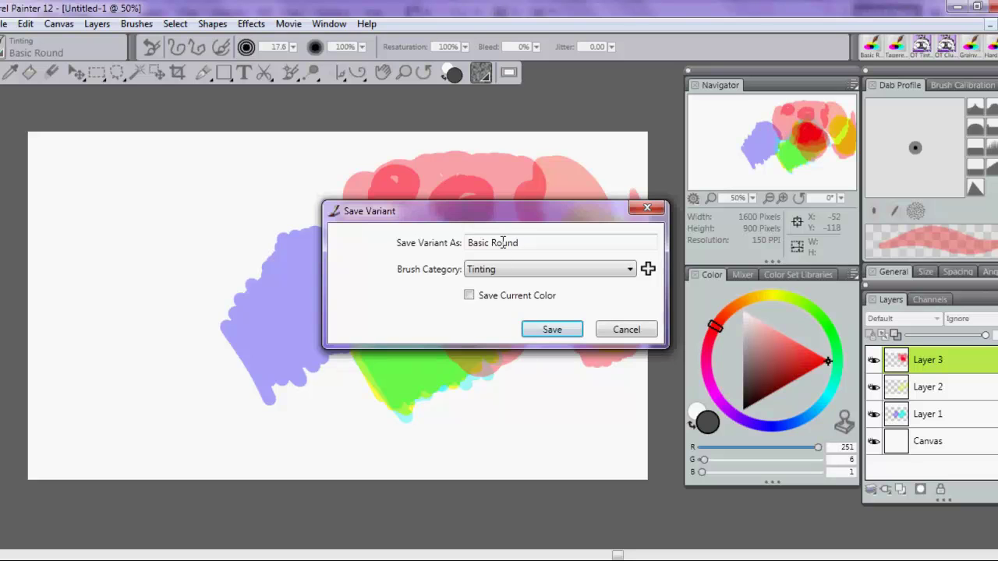
{"action": "left_click_drag", "start_coordinate": [534, 242], "coordinate": [439, 244]}
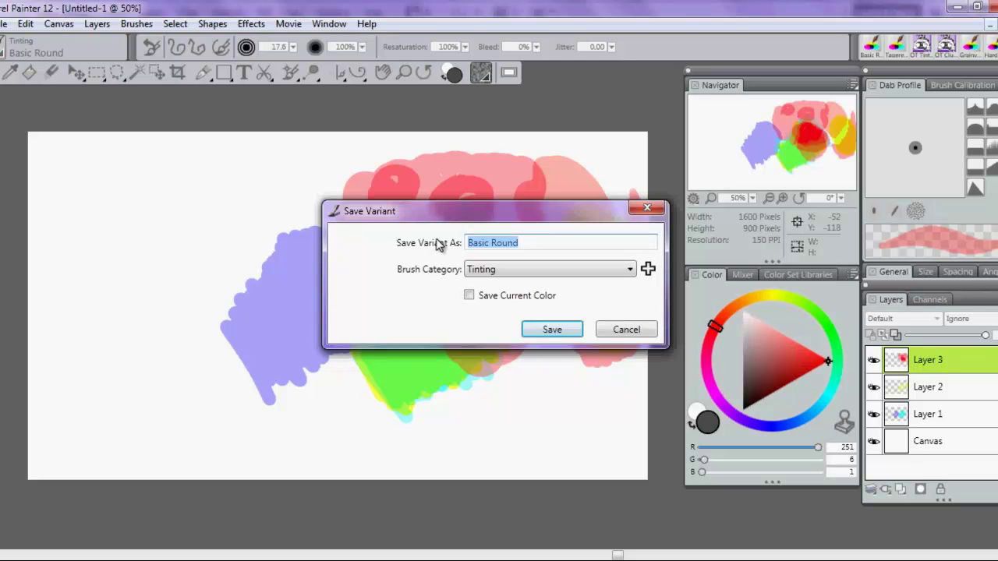
{"action": "type", "text": "P"}
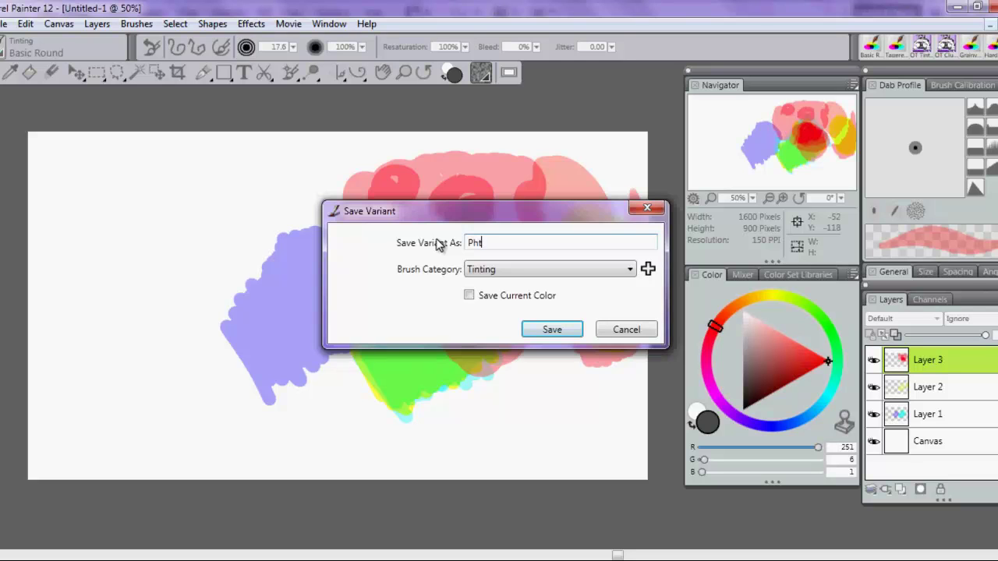
{"action": "type", "text": "hotoshop Brush"}
{"action": "left_click", "coordinate": [629, 270]}
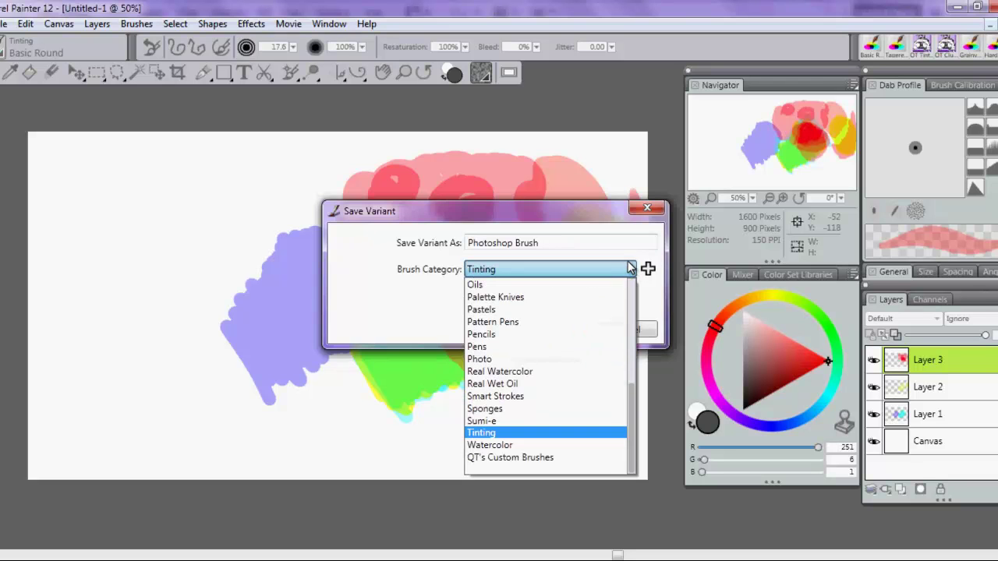
{"action": "left_click", "coordinate": [597, 221]}
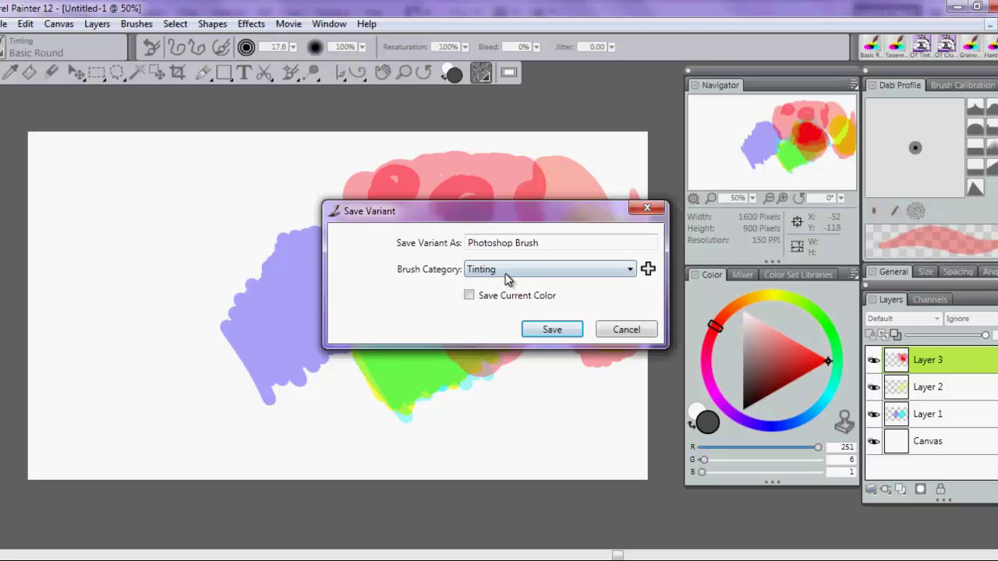
{"action": "left_click", "coordinate": [552, 330]}
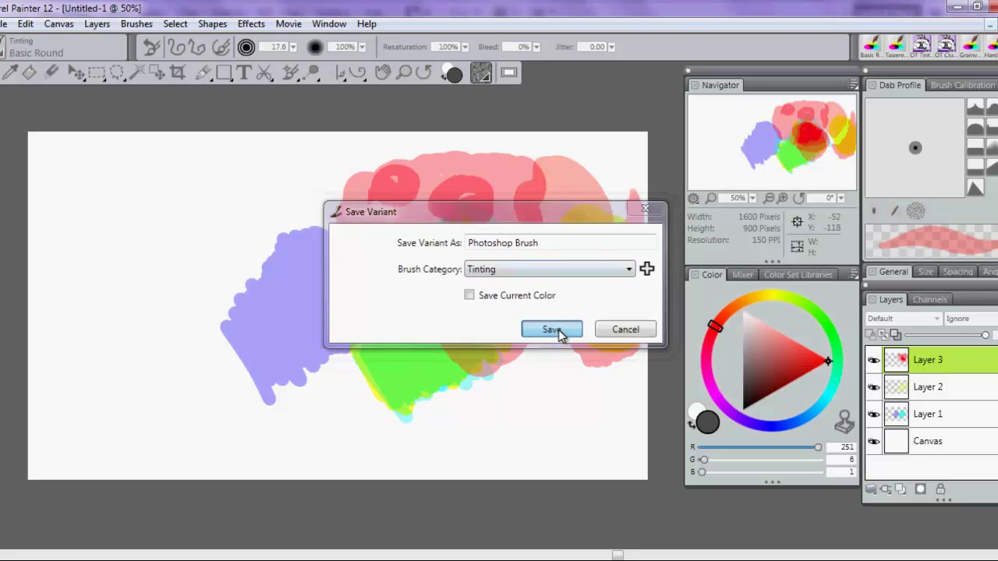
{"action": "left_click", "coordinate": [2, 48]}
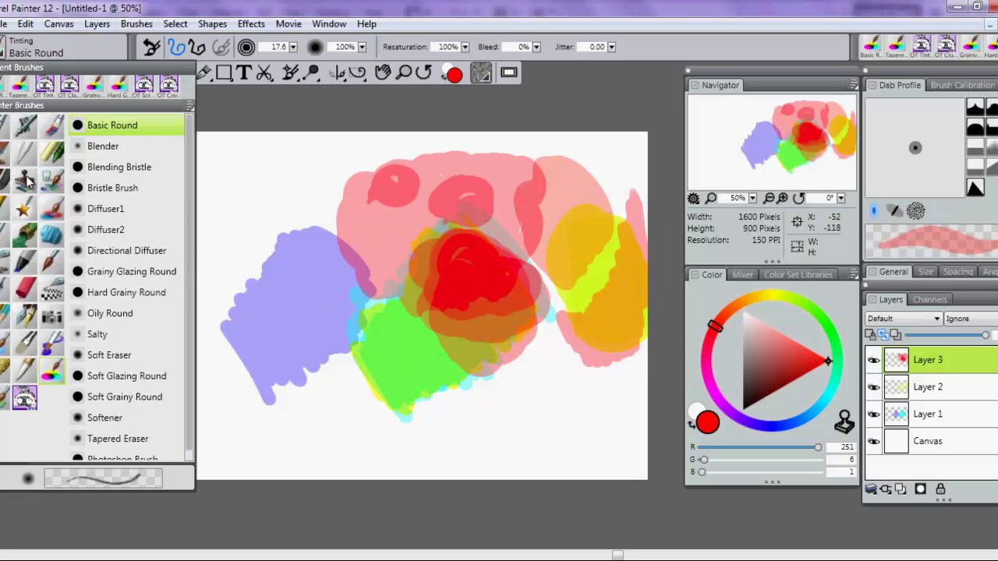
{"action": "scroll", "coordinate": [189, 294], "scroll_direction": "down", "scroll_amount": 1}
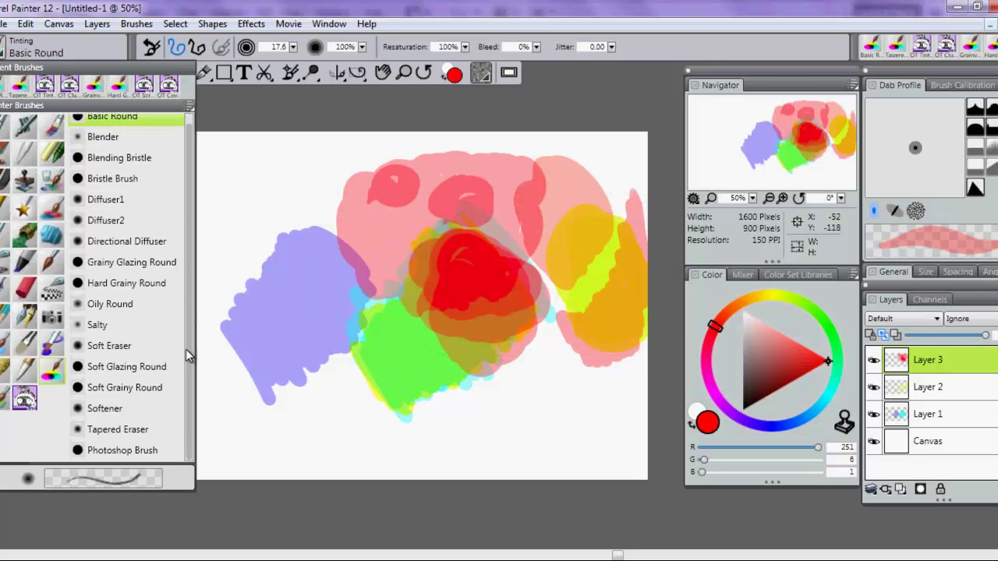
Make Photoshop Brush the active brush and create a new brush category named 'Custom Brushes'.
{"action": "left_click", "coordinate": [144, 450]}
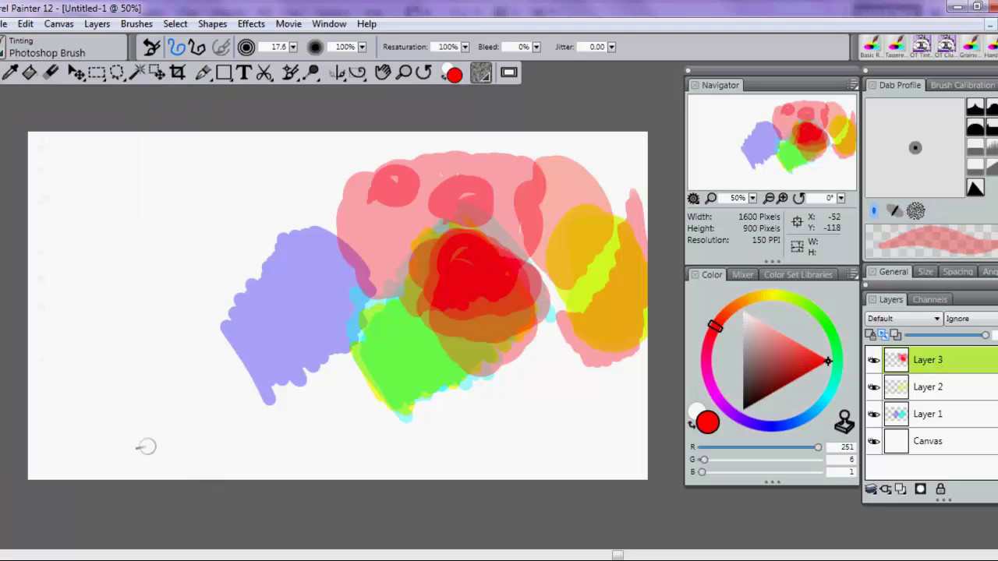
{"action": "left_click", "coordinate": [4, 59]}
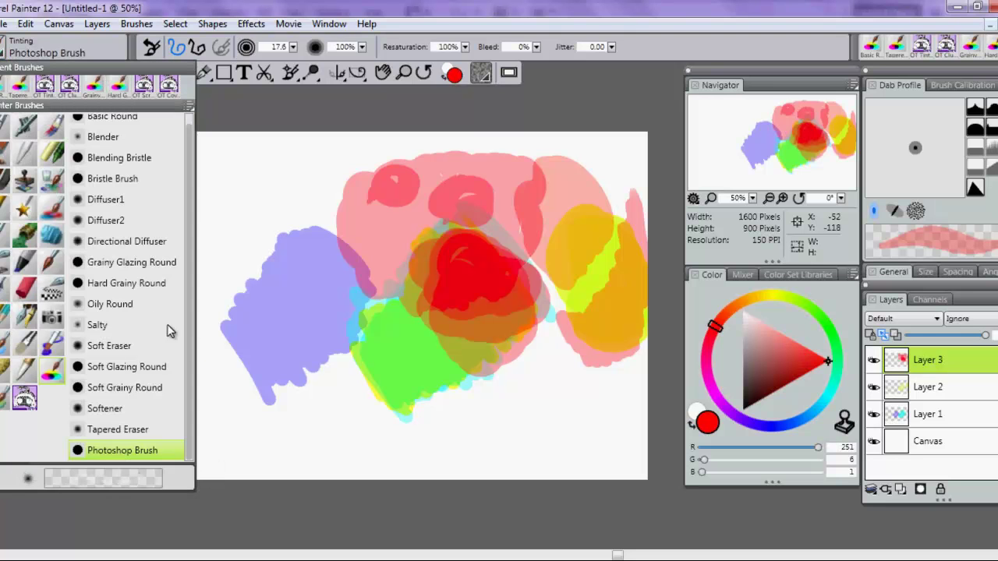
{"action": "left_click", "coordinate": [189, 105]}
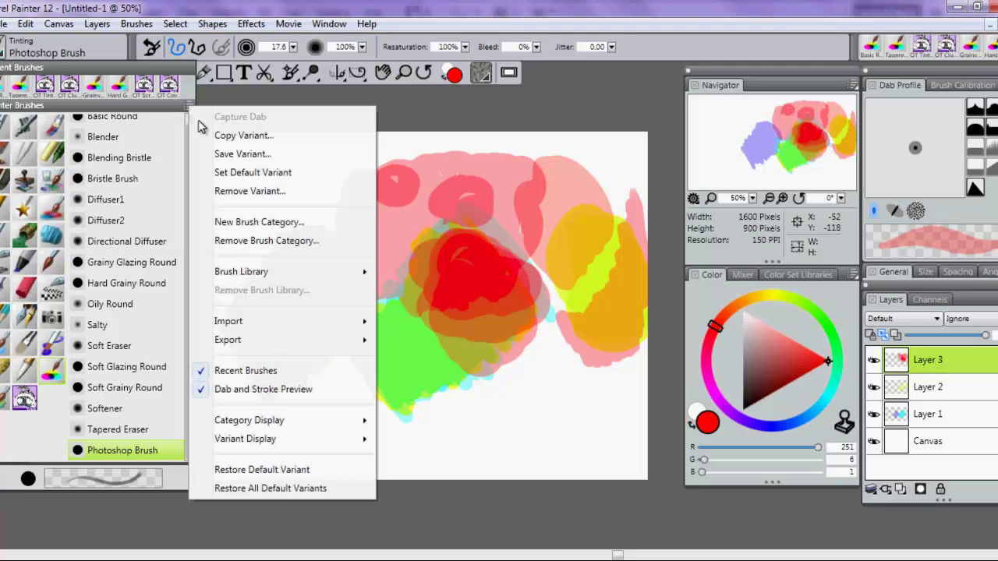
{"action": "left_click", "coordinate": [267, 225]}
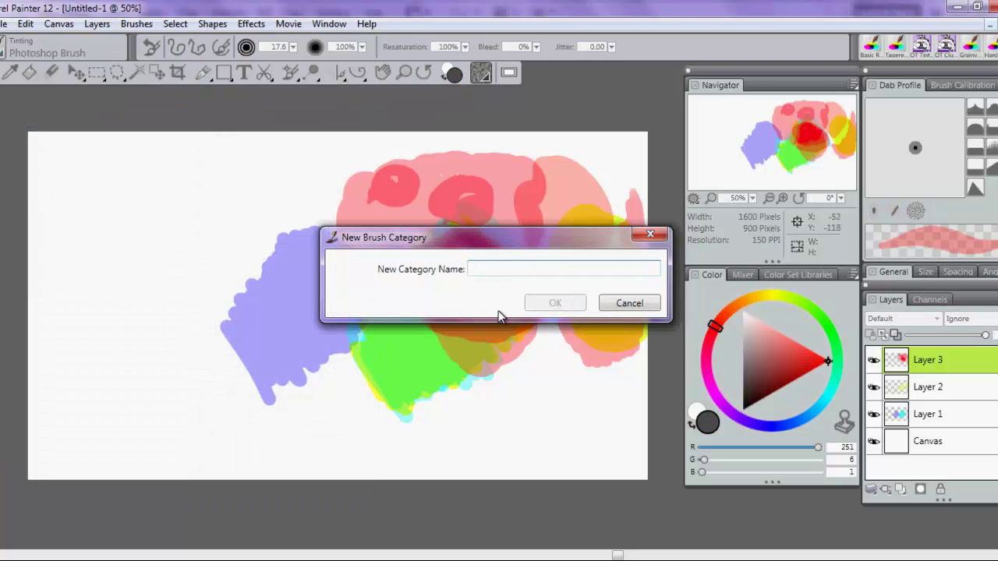
{"action": "type", "text": "Custom Bru"}
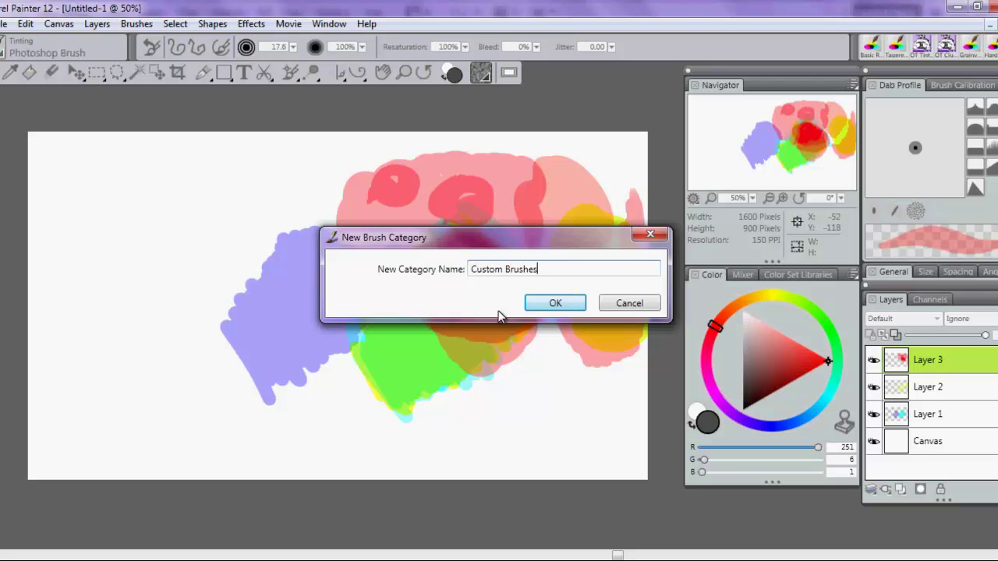
{"action": "type", "text": "shes"}
{"action": "left_click", "coordinate": [556, 303]}
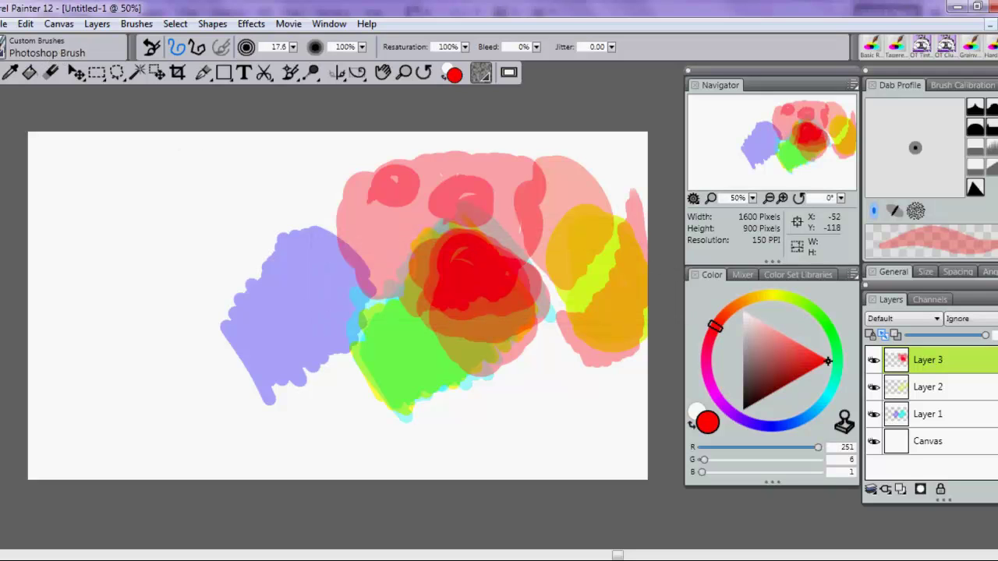
{"action": "left_click", "coordinate": [5, 53]}
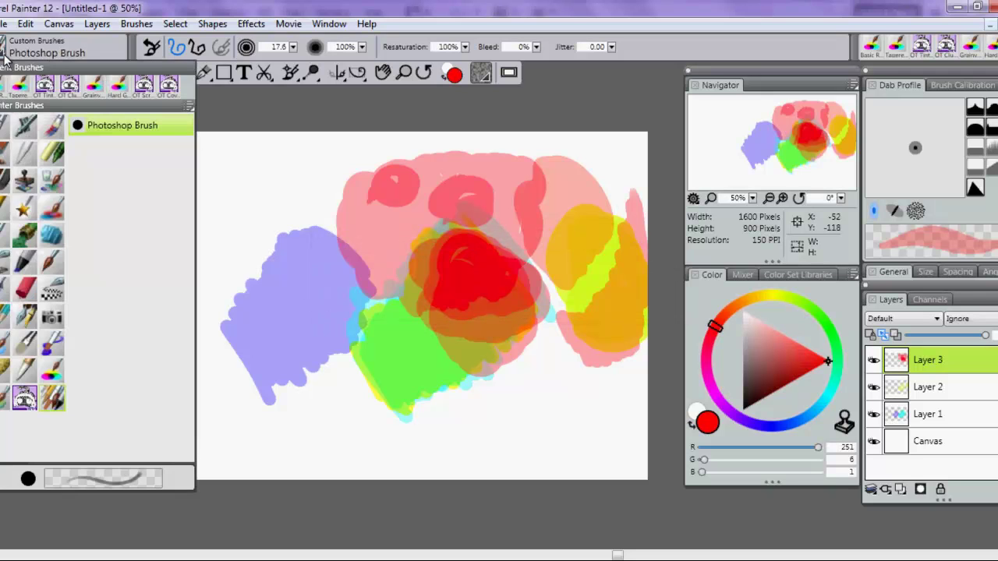
Set the Custom Brushes category's icon to the blondeoilhead JPEG image.
{"action": "right_click", "coordinate": [66, 400]}
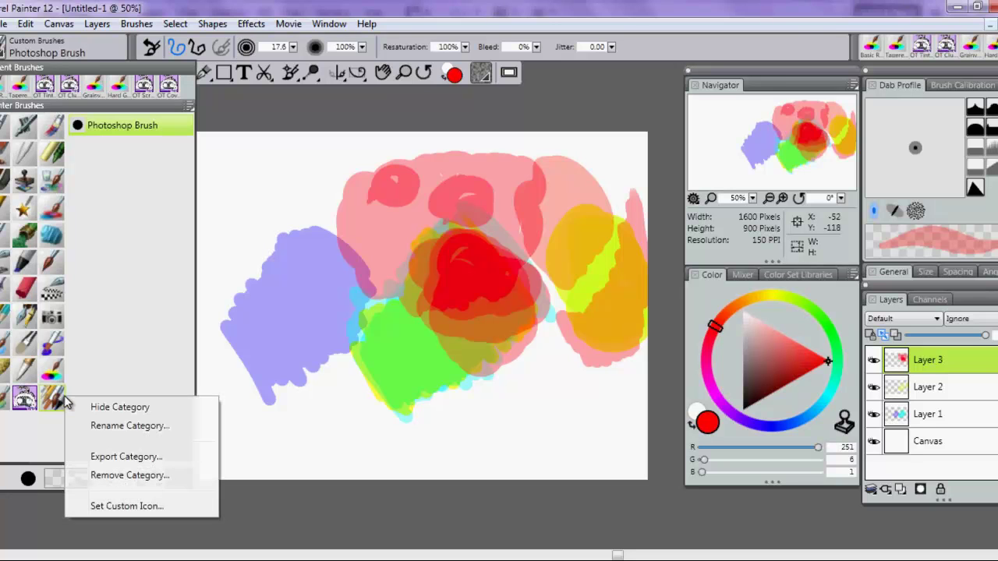
{"action": "left_click", "coordinate": [99, 507]}
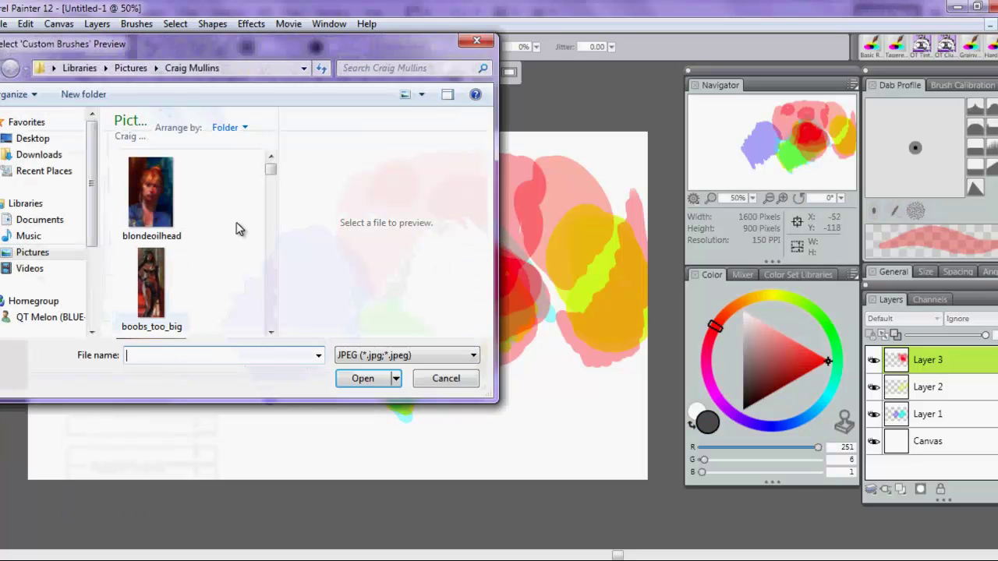
{"action": "mouse_move", "coordinate": [271, 165]}
{"action": "left_mouse_down"}
{"action": "mouse_move", "coordinate": [270, 194]}
{"action": "mouse_move", "coordinate": [272, 165]}
{"action": "left_mouse_up"}
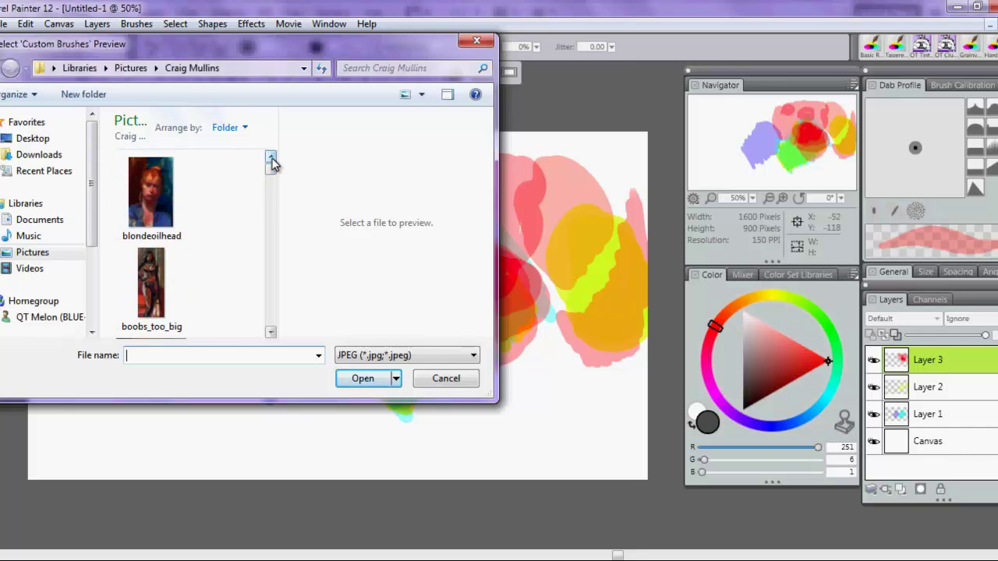
{"action": "double_click", "coordinate": [153, 193]}
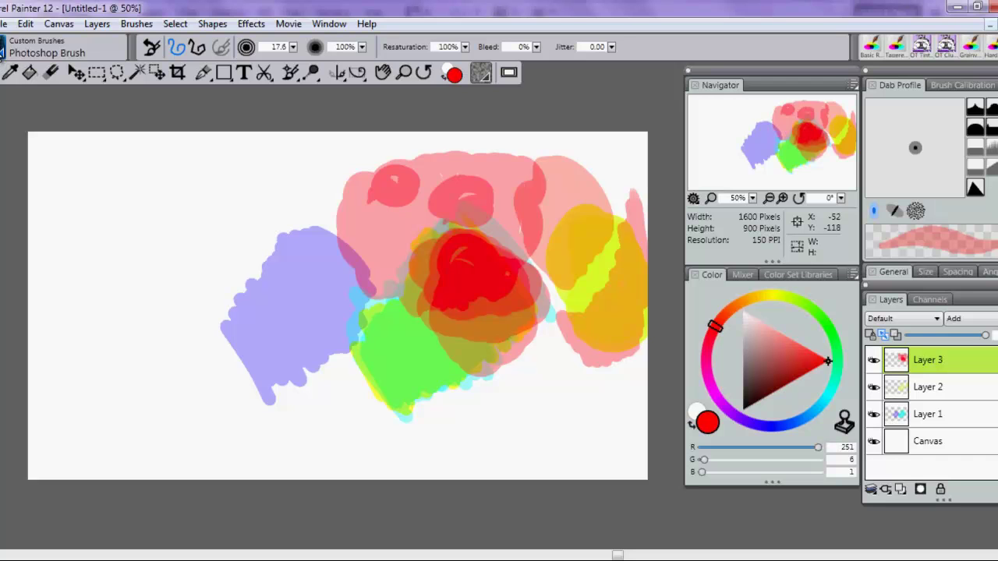
Drag Photoshop Brush from Tinting into Custom Brushes and make that copy the active brush.
{"action": "left_click", "coordinate": [3, 49]}
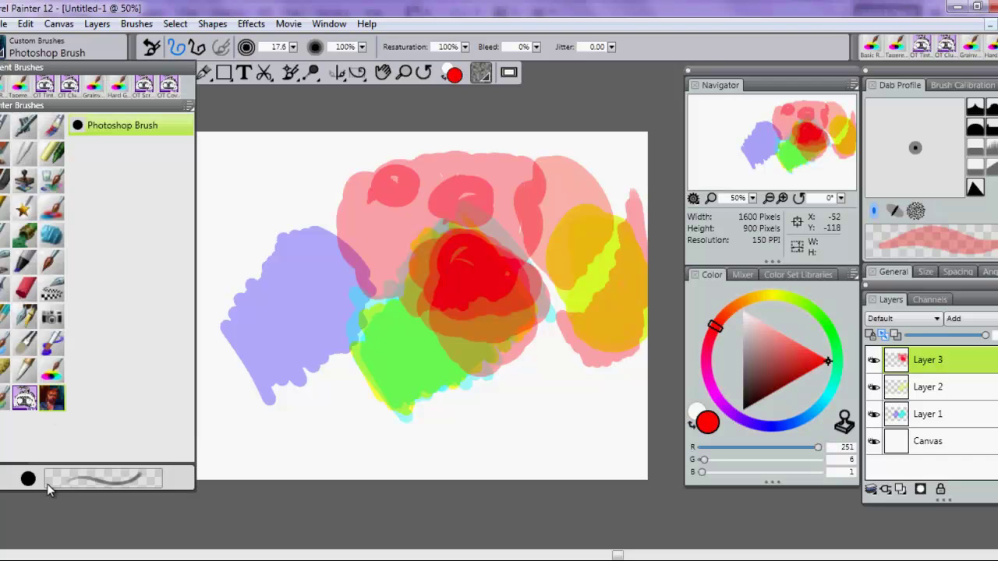
{"action": "left_click", "coordinate": [61, 366]}
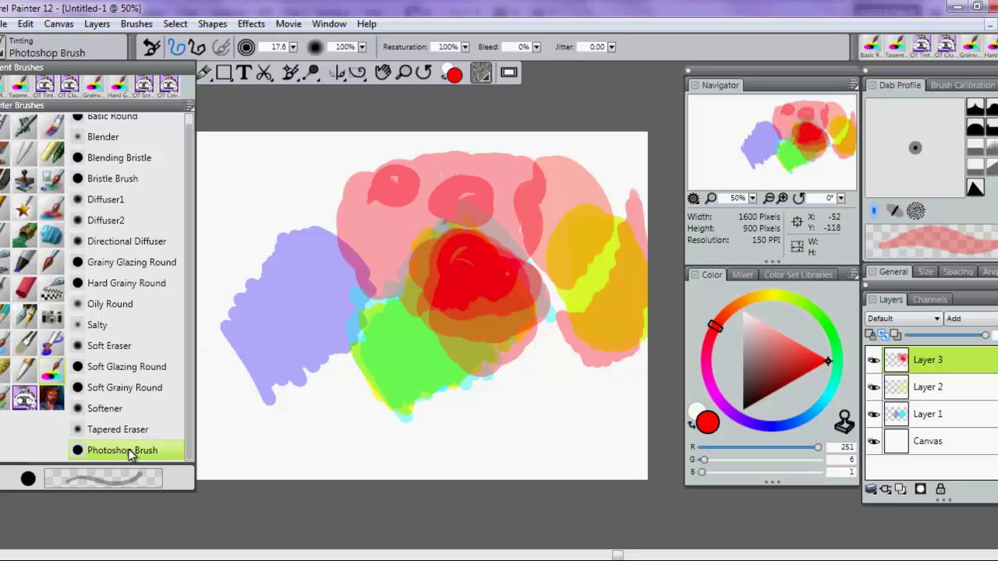
{"action": "mouse_move", "coordinate": [128, 449]}
{"action": "left_mouse_down"}
{"action": "mouse_move", "coordinate": [129, 403]}
{"action": "mouse_move", "coordinate": [52, 399]}
{"action": "left_mouse_up"}
{"action": "left_click", "coordinate": [59, 401]}
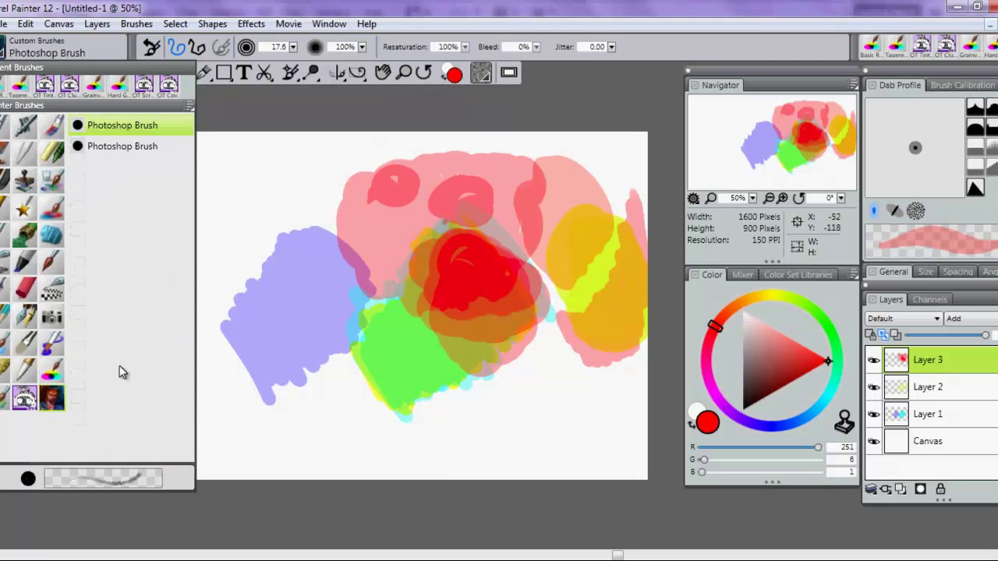
{"action": "left_click", "coordinate": [134, 147]}
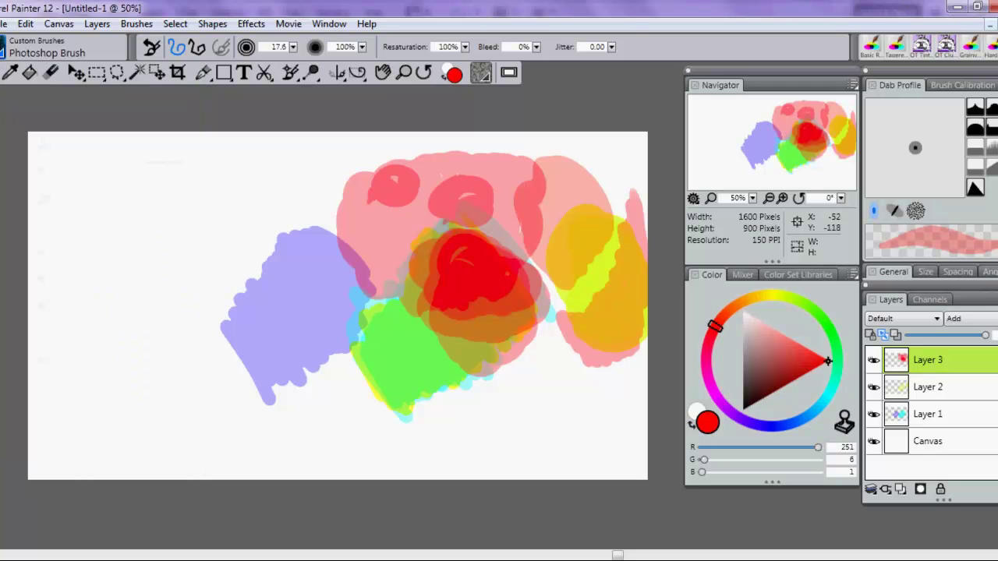
Remove the duplicate Photoshop Brush variant from Custom Brushes, confirming with Yes.
{"action": "left_click", "coordinate": [8, 51]}
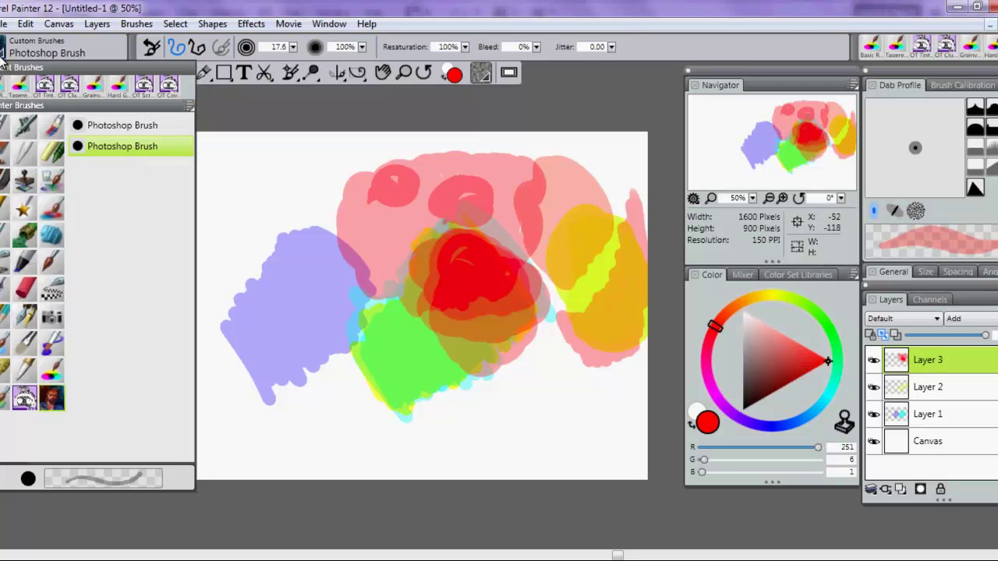
{"action": "right_click", "coordinate": [98, 149]}
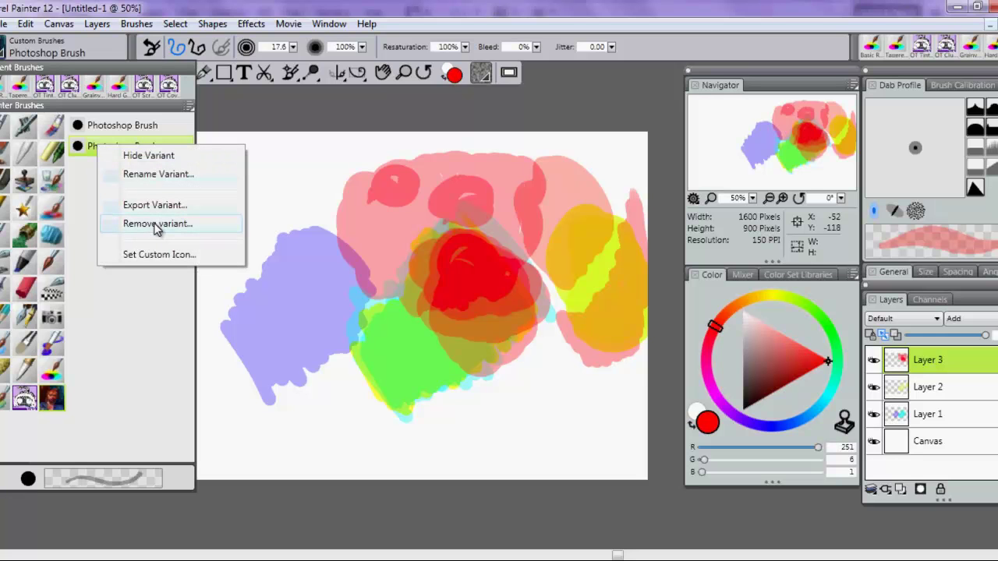
{"action": "left_click", "coordinate": [157, 223]}
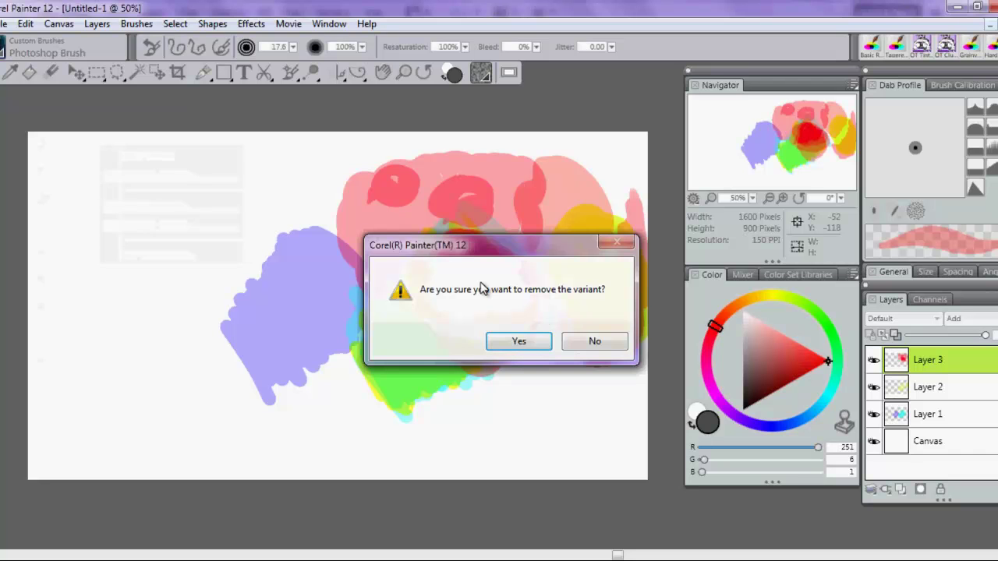
{"action": "left_click", "coordinate": [519, 344]}
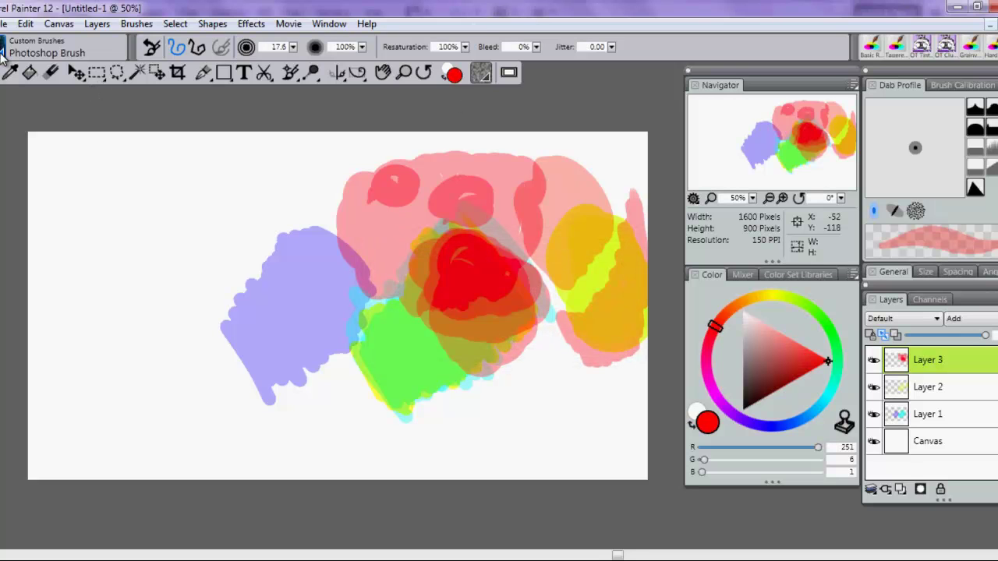
{"action": "left_click", "coordinate": [6, 59]}
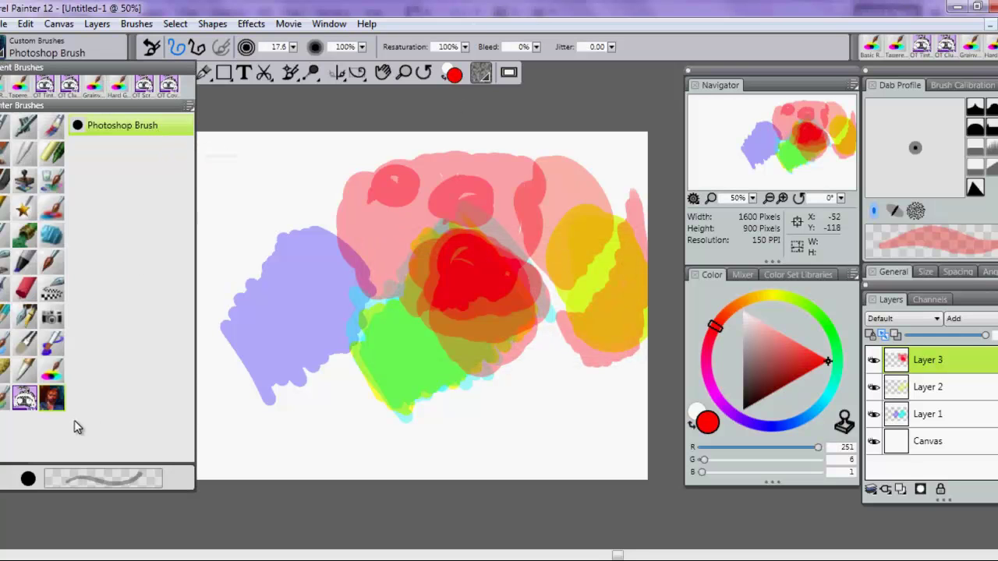
In QT's Custom Brushes, move QT Clumpy Brush above QT Flattened Pencil.
{"action": "left_click", "coordinate": [30, 399]}
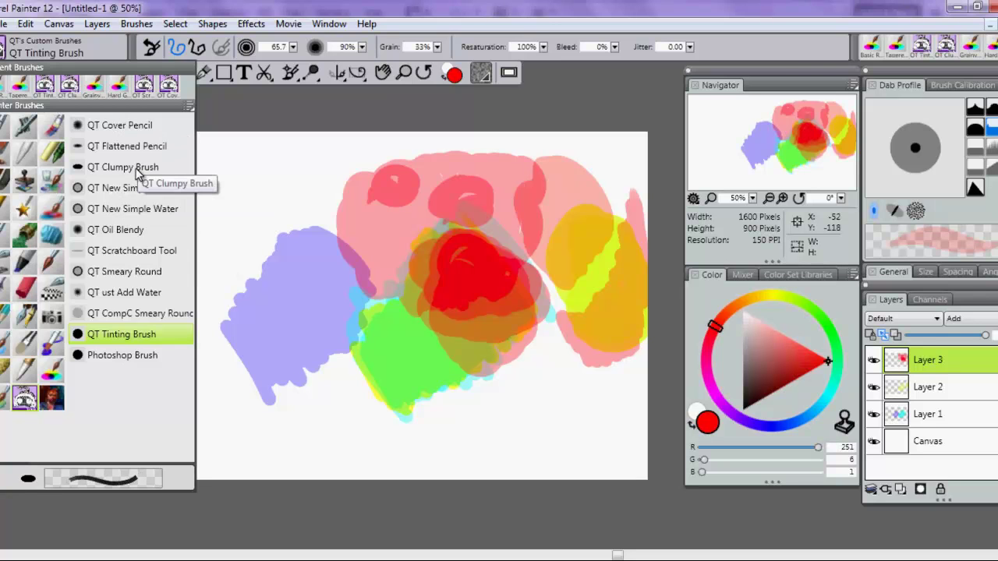
{"action": "left_click", "coordinate": [138, 171]}
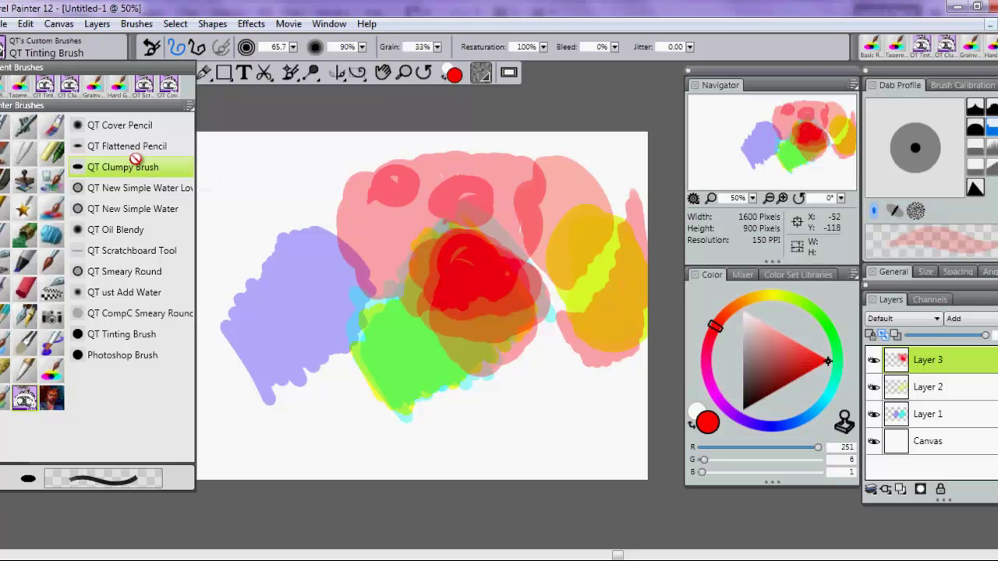
{"action": "left_click_drag", "start_coordinate": [138, 167], "coordinate": [142, 148]}
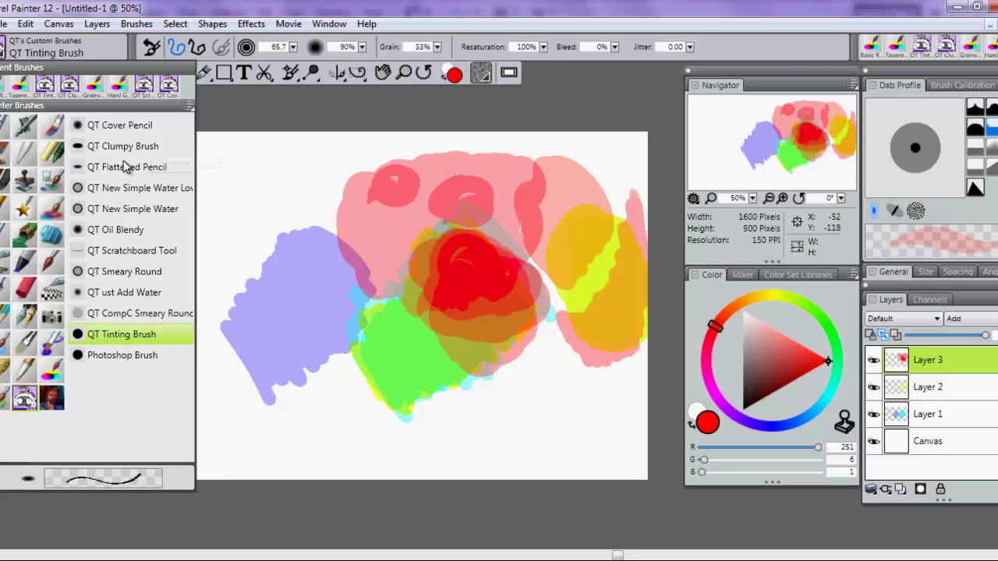
Remove the Photoshop Brush variant from QT's Custom Brushes, confirming with Yes.
{"action": "left_click", "coordinate": [132, 358]}
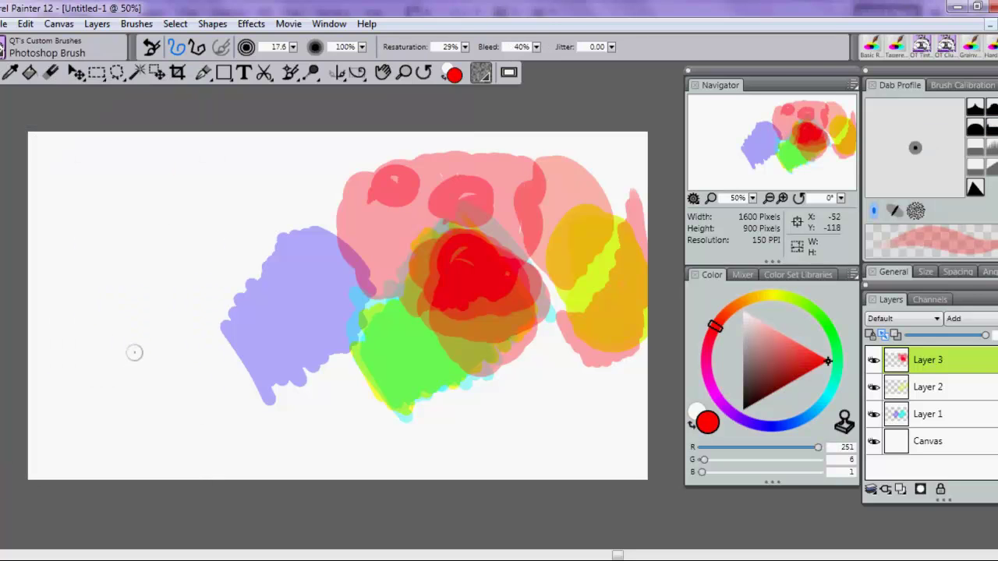
{"action": "left_click", "coordinate": [7, 55]}
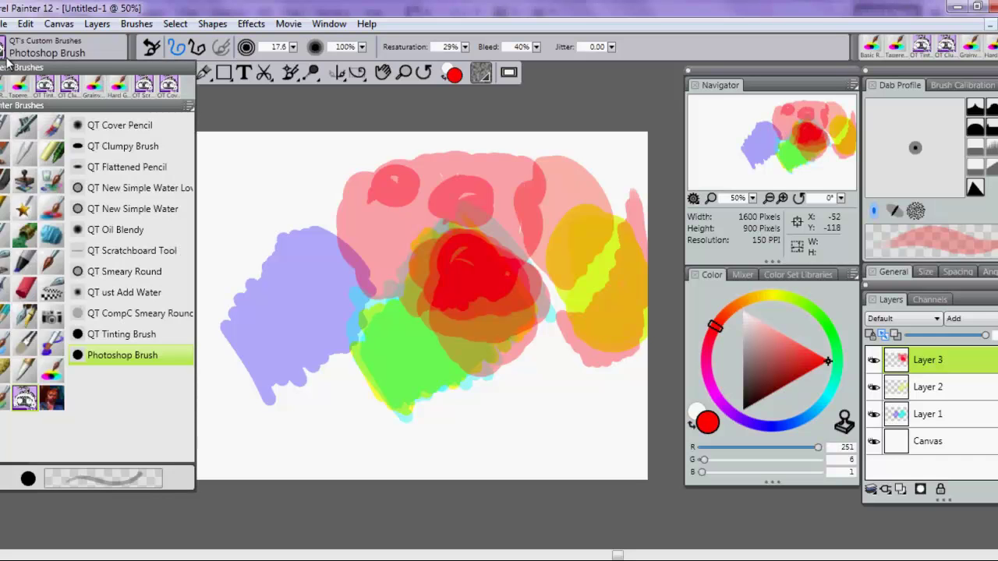
{"action": "left_click", "coordinate": [153, 336]}
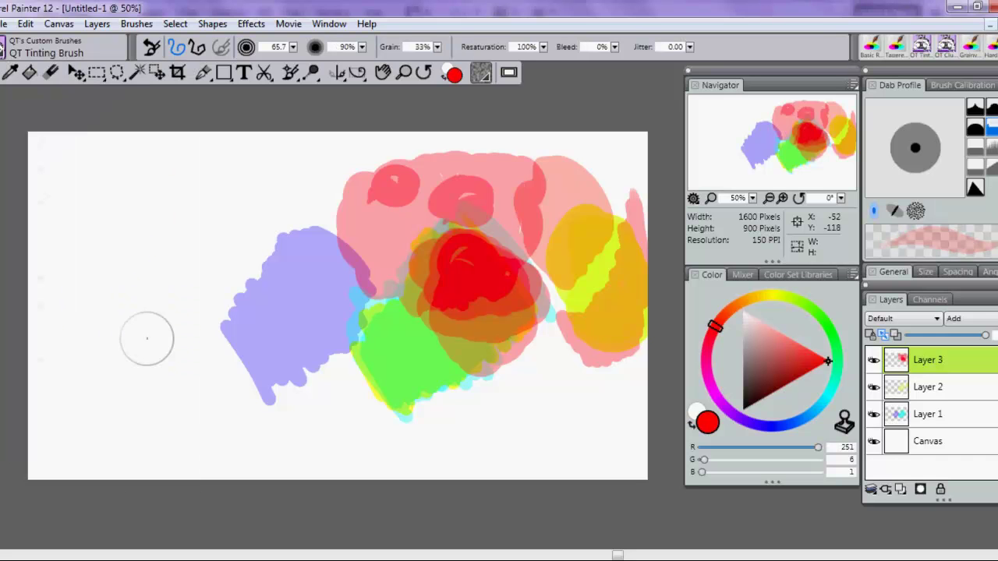
{"action": "left_click", "coordinate": [4, 51]}
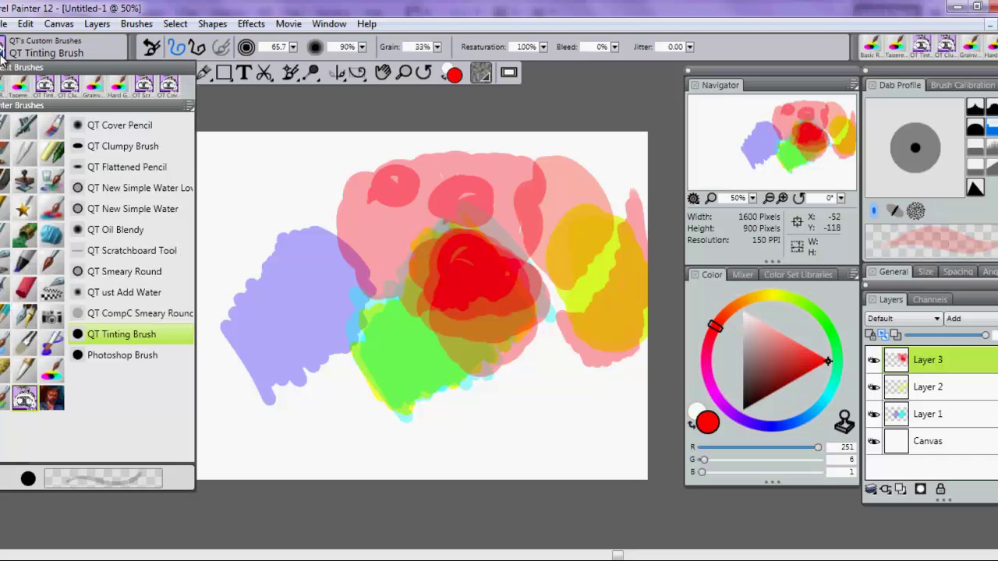
{"action": "left_click", "coordinate": [125, 356]}
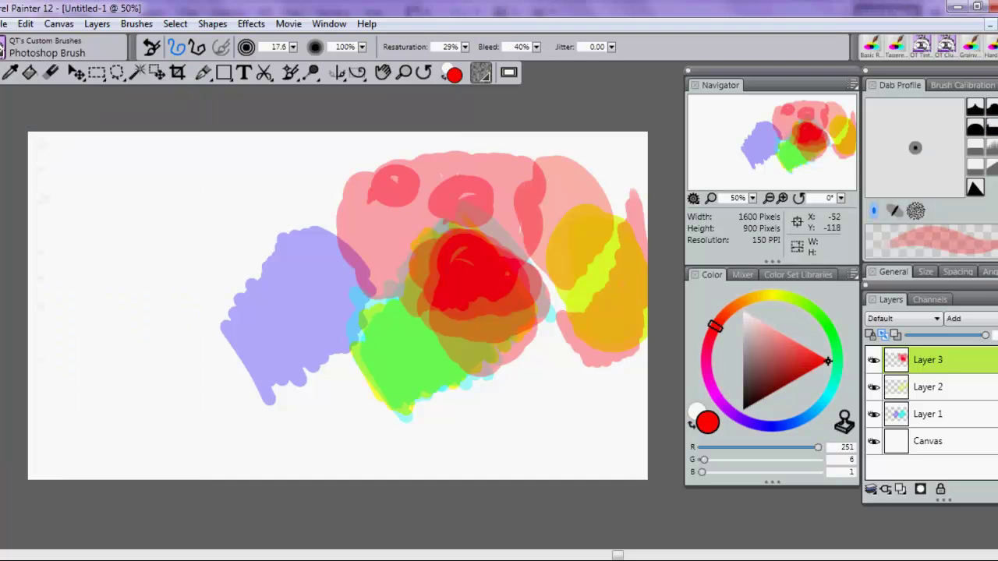
{"action": "left_click", "coordinate": [6, 55]}
{"action": "right_click", "coordinate": [151, 361]}
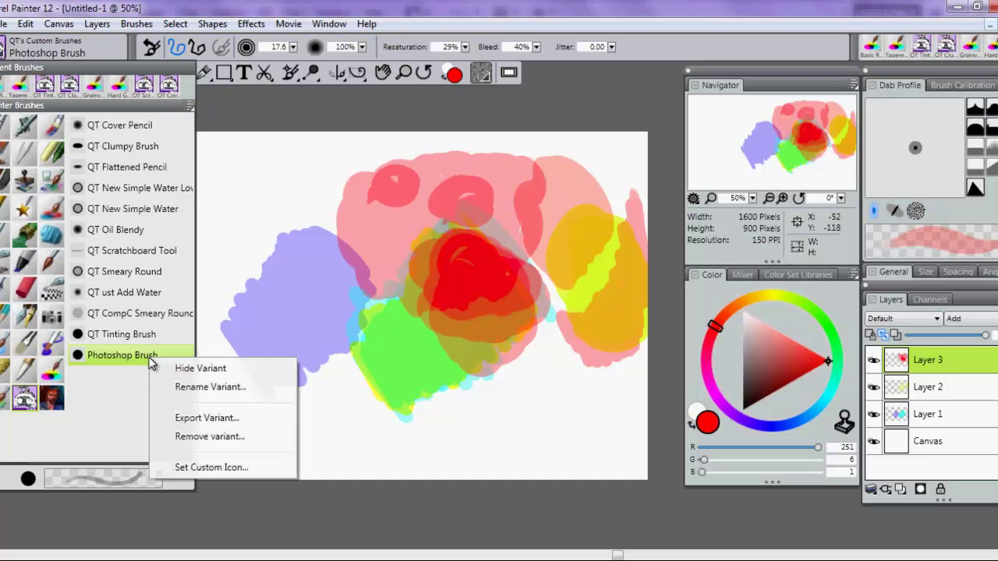
{"action": "left_click", "coordinate": [211, 436]}
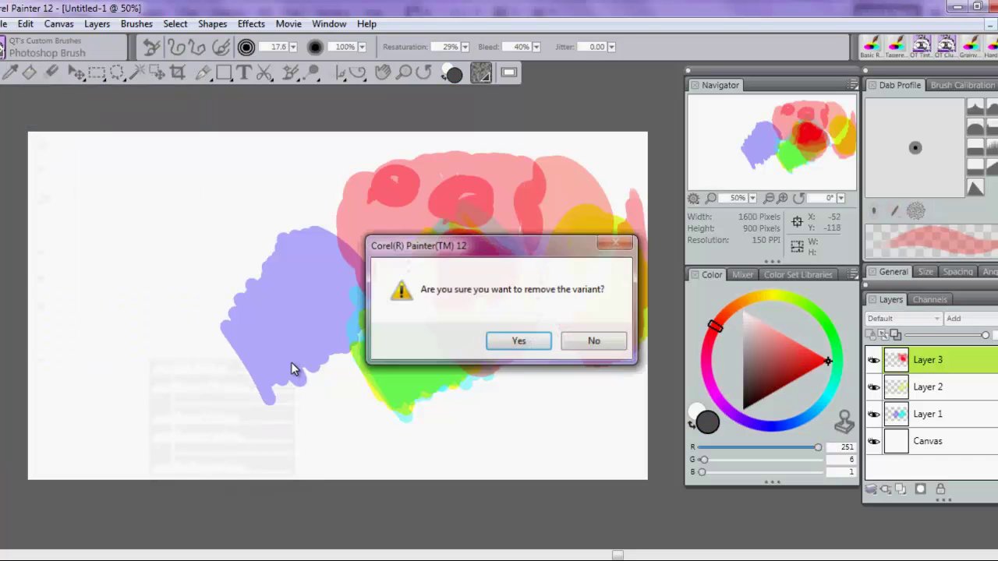
{"action": "left_click", "coordinate": [514, 341]}
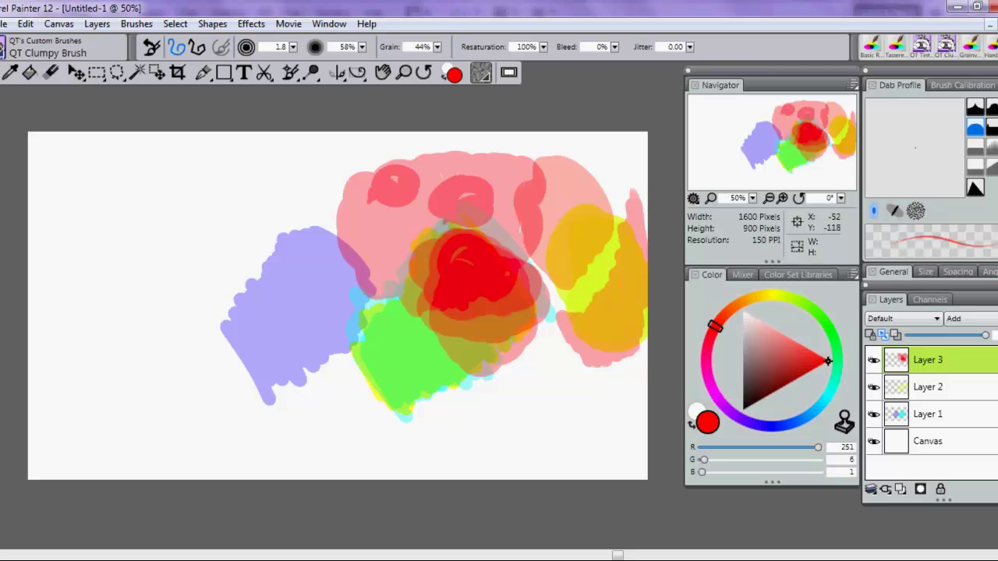
Export the QT's Custom Brushes category as a .brushcategory file named QT's Custom Brushes.
{"action": "left_click", "coordinate": [3, 48]}
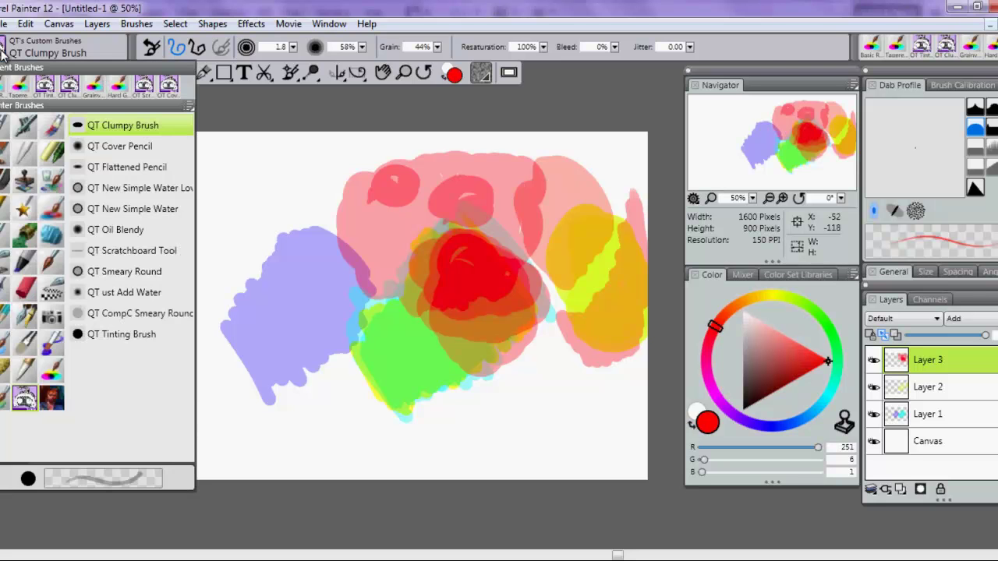
{"action": "left_click", "coordinate": [190, 109]}
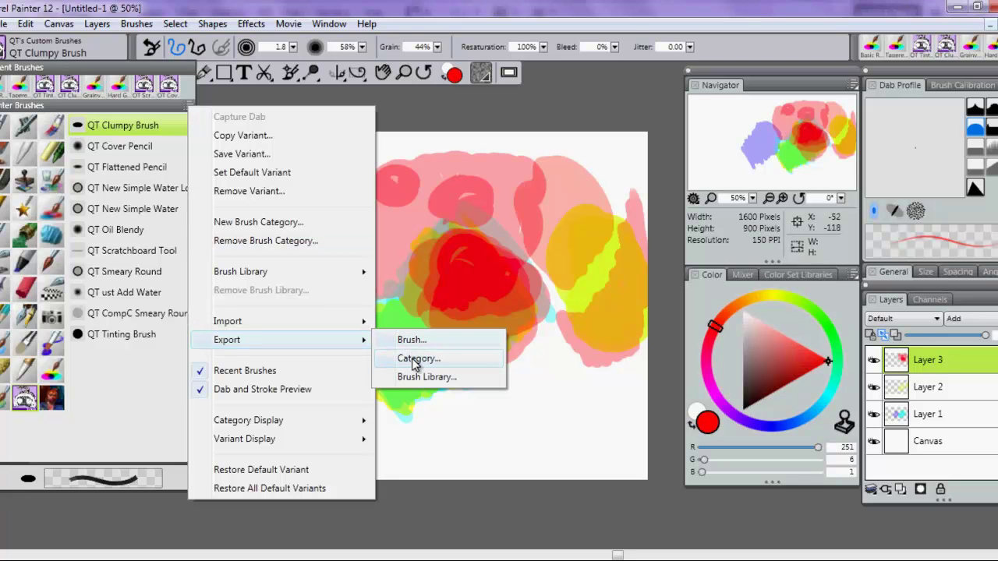
{"action": "left_click", "coordinate": [415, 359]}
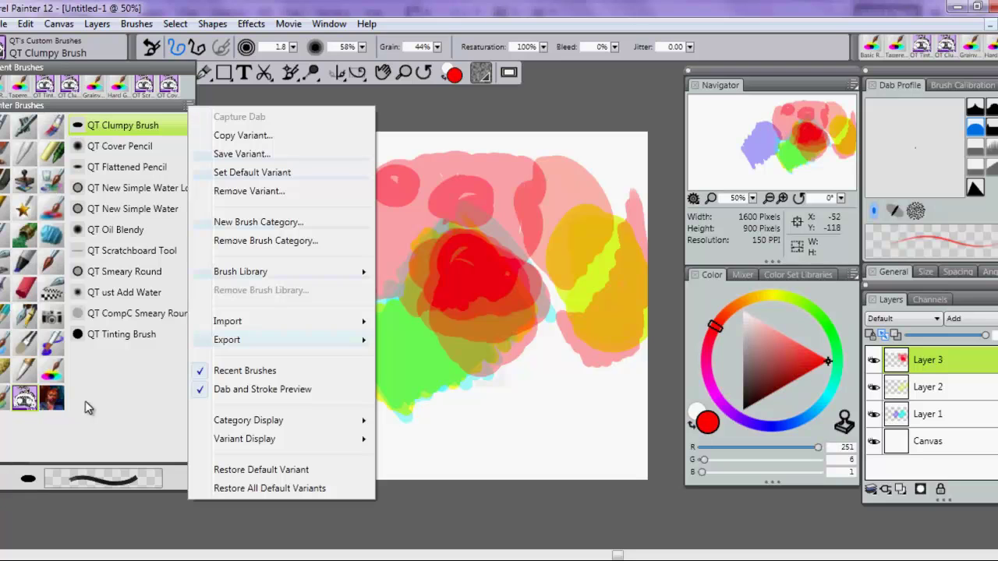
{"action": "mouse_move", "coordinate": [352, 271]}
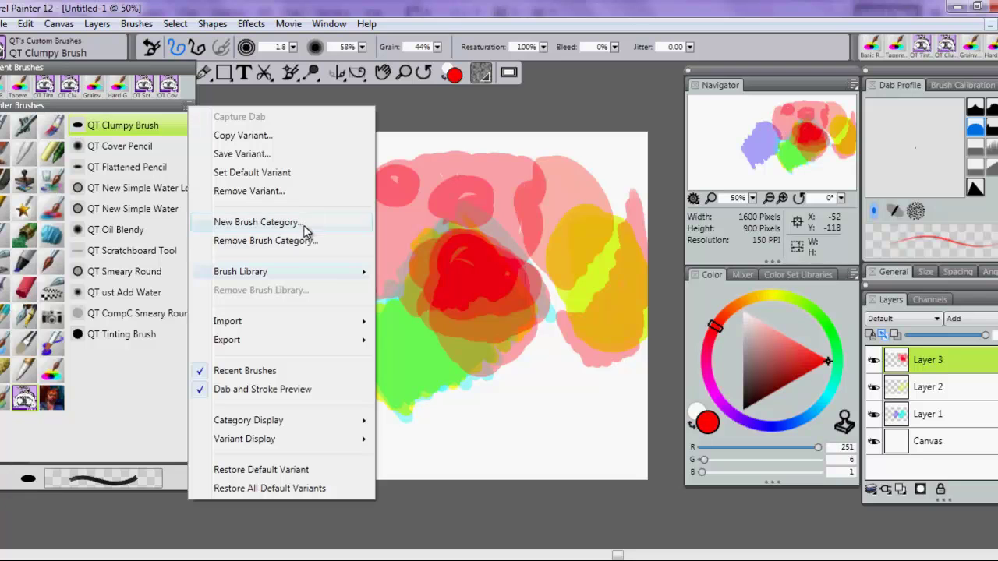
{"action": "mouse_move", "coordinate": [368, 342]}
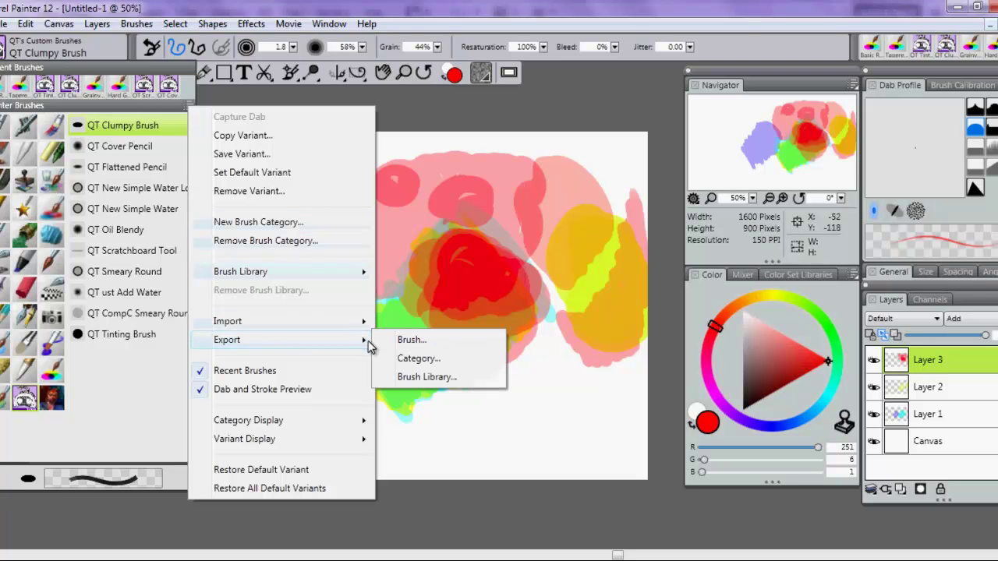
{"action": "left_click", "coordinate": [419, 359]}
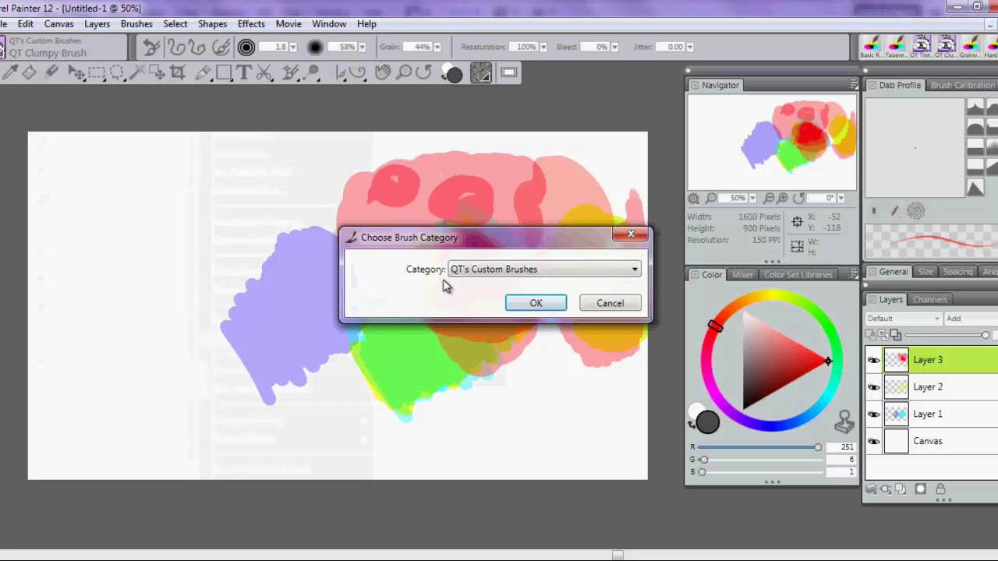
{"action": "left_click", "coordinate": [535, 306]}
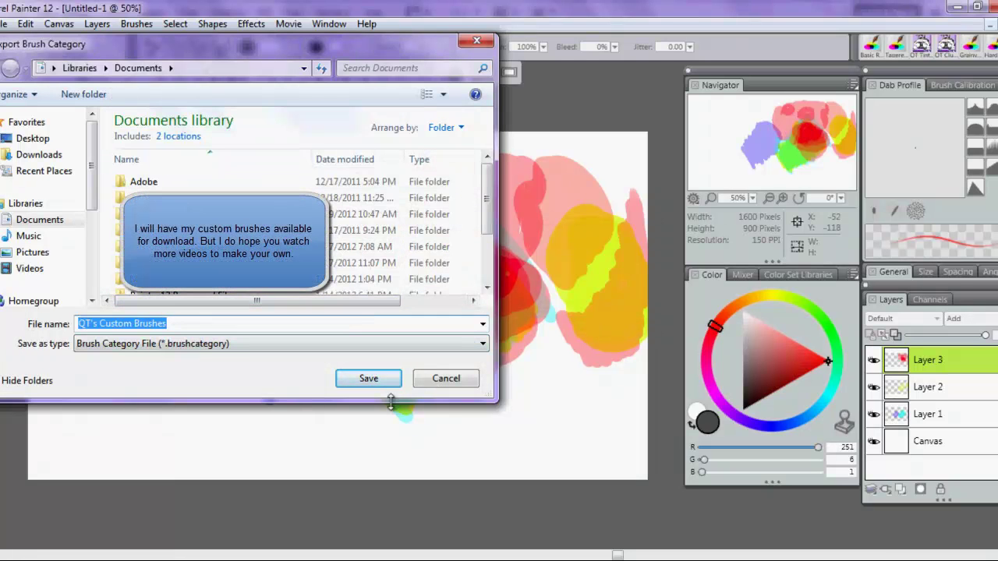
{"action": "left_click", "coordinate": [369, 379]}
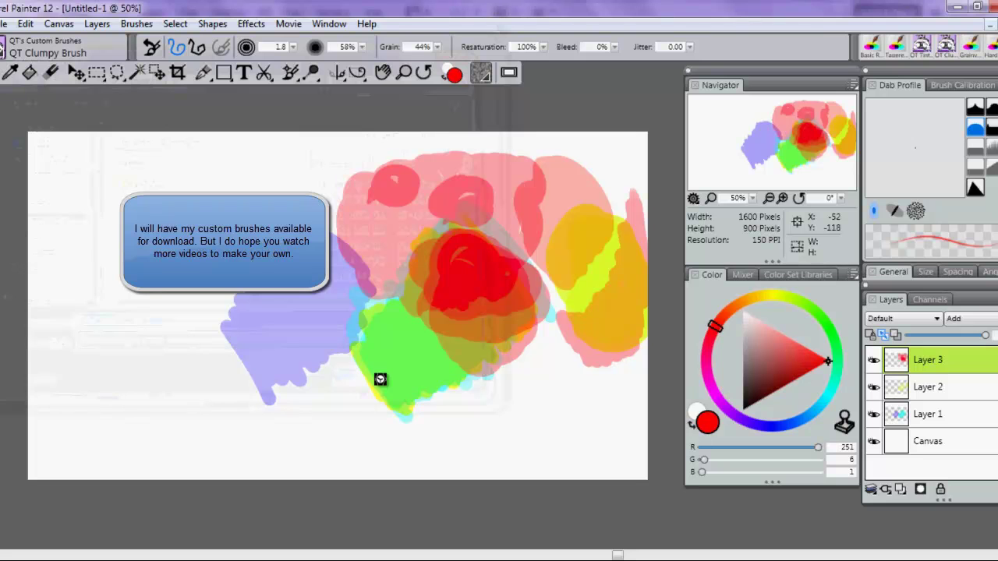